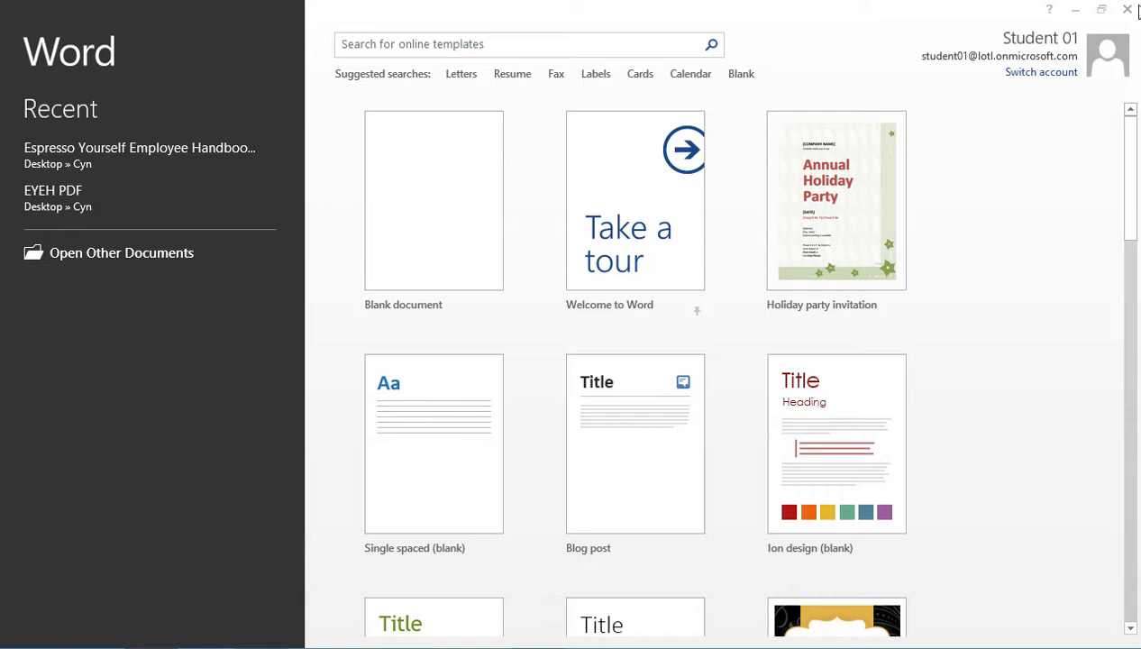
- Search the online templates for "acceptance letter" and return to the main template gallery
click(497, 52)
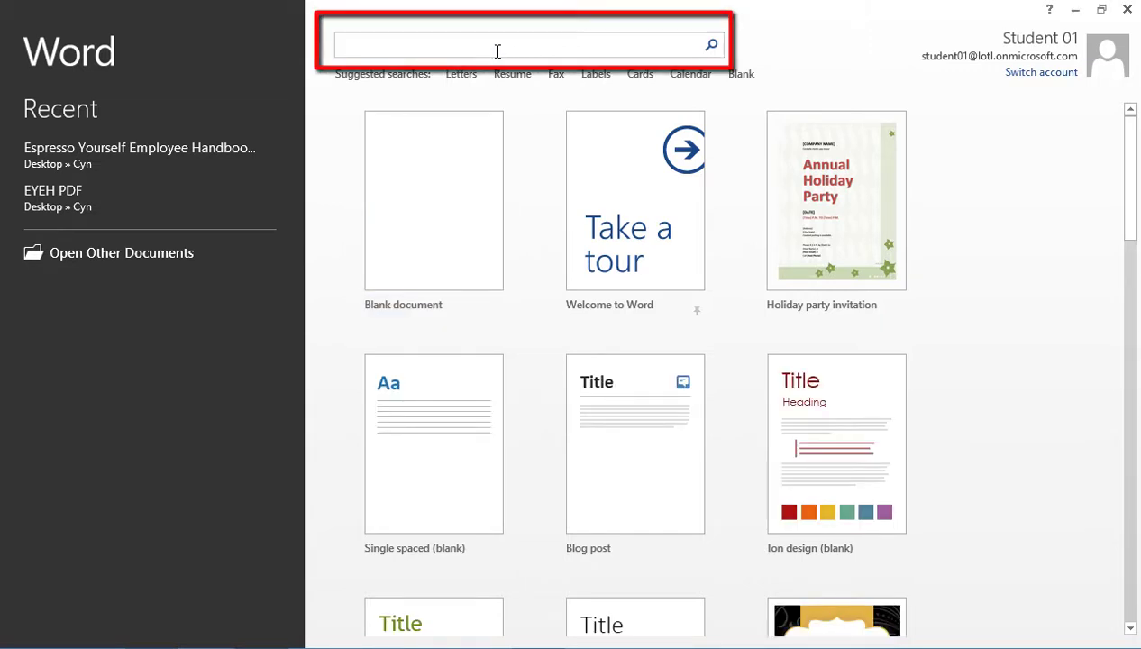
text(acceptance letter)
key(Return)
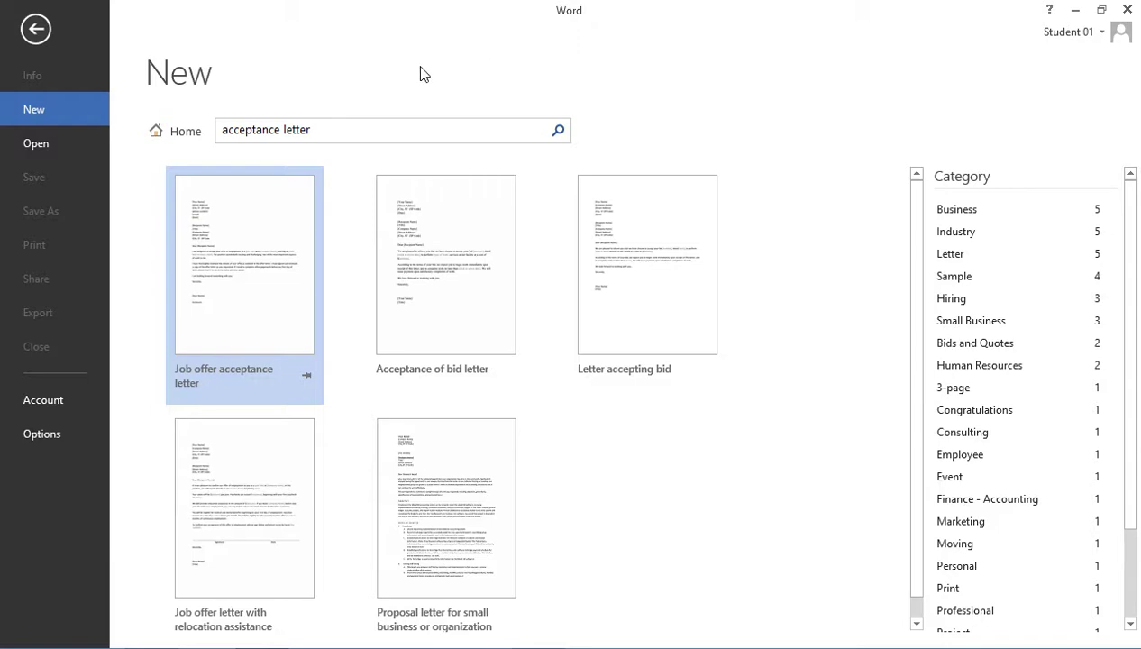
click(187, 133)
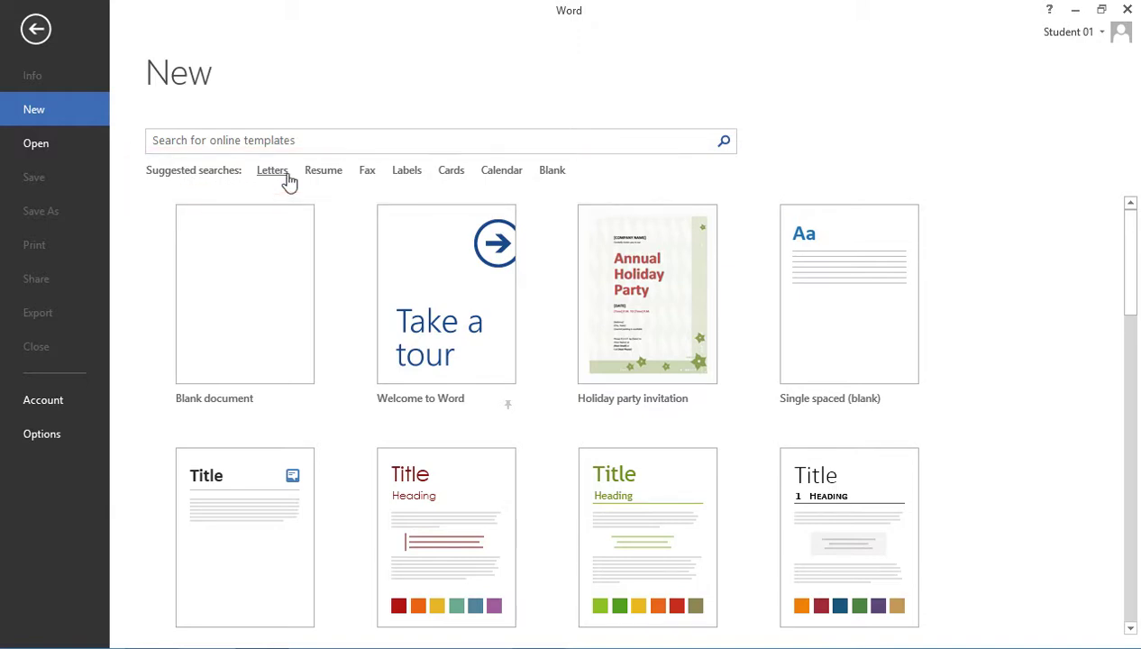
- Browse the online templates of the suggested Letters search and return to the main template gallery
click(272, 170)
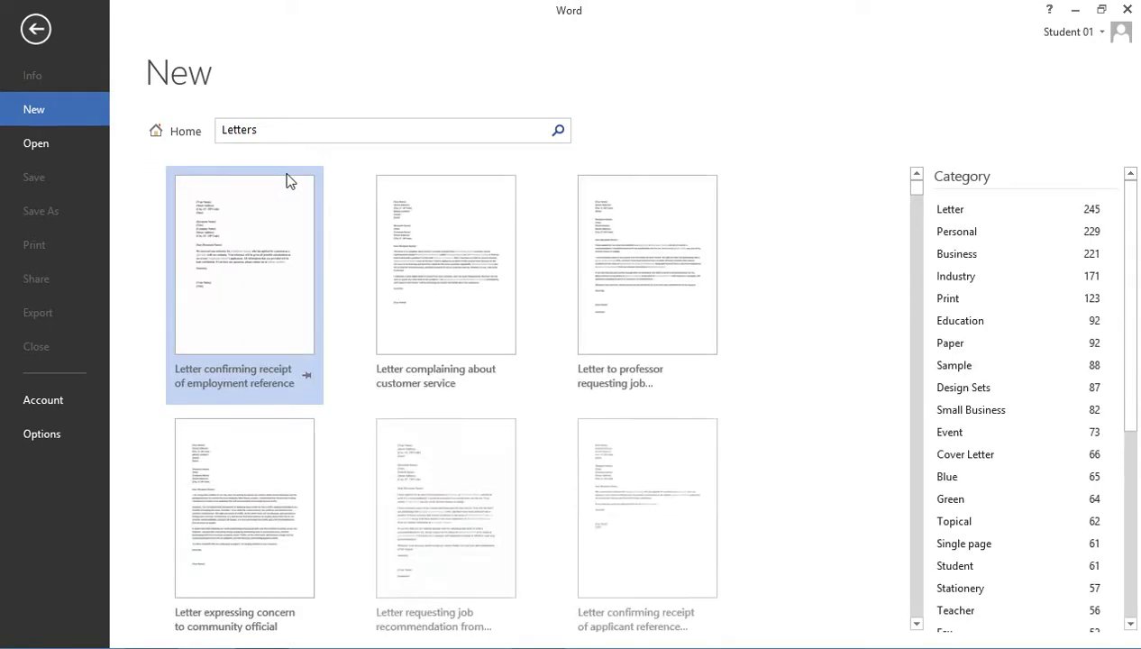
scroll(821, 297, down, 3)
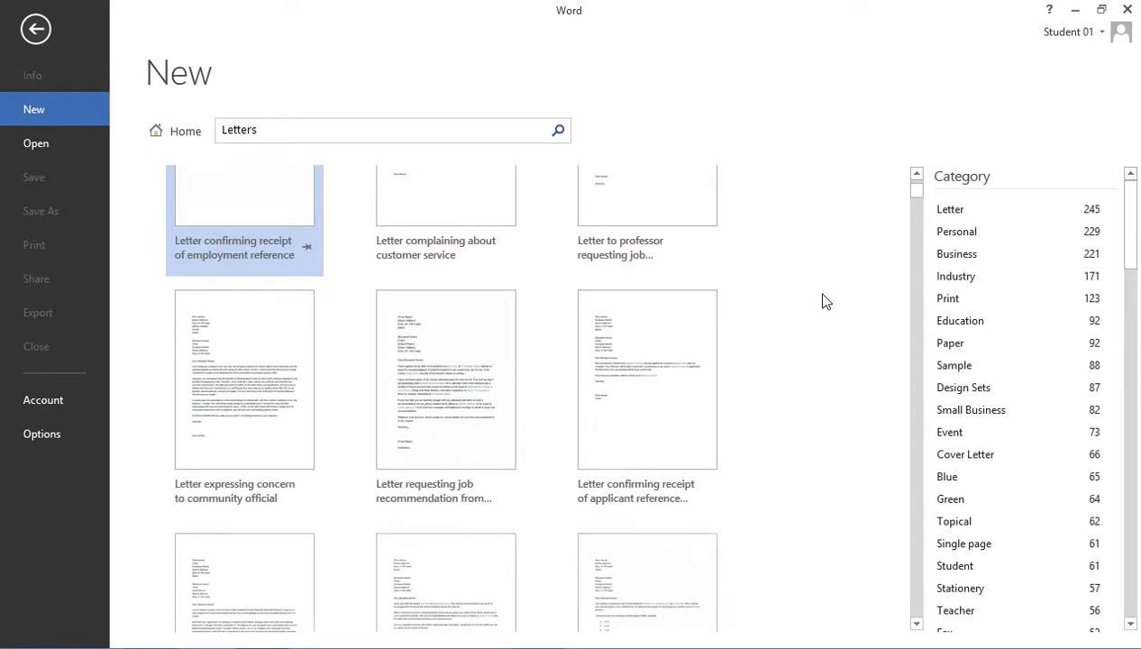
scroll(822, 300, down, 3)
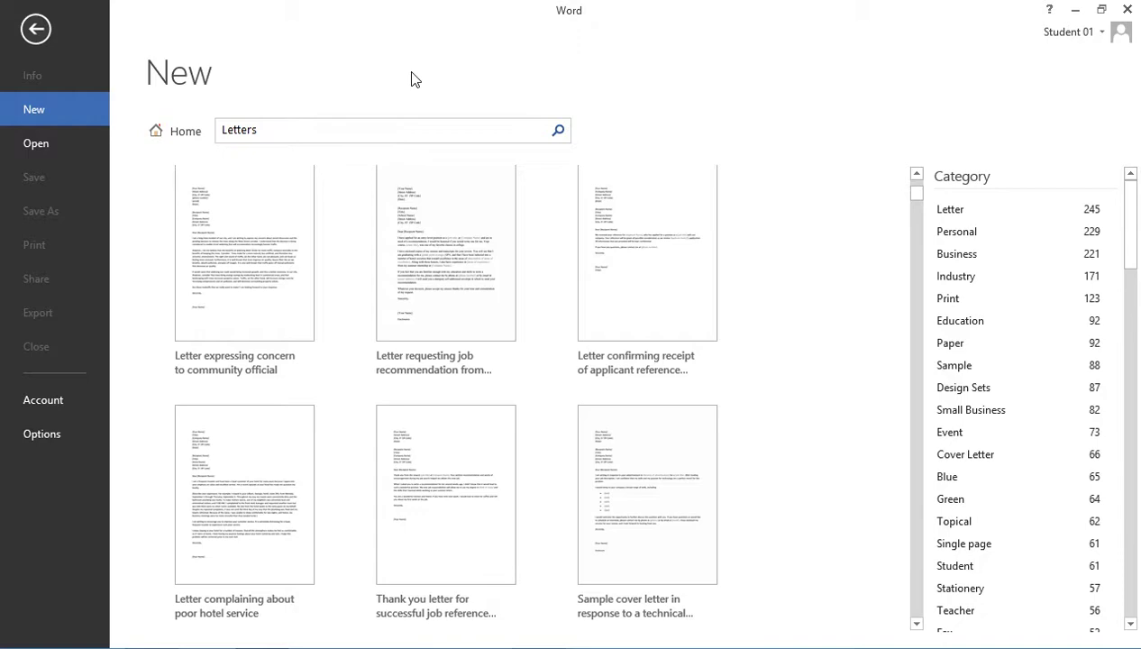
click(172, 131)
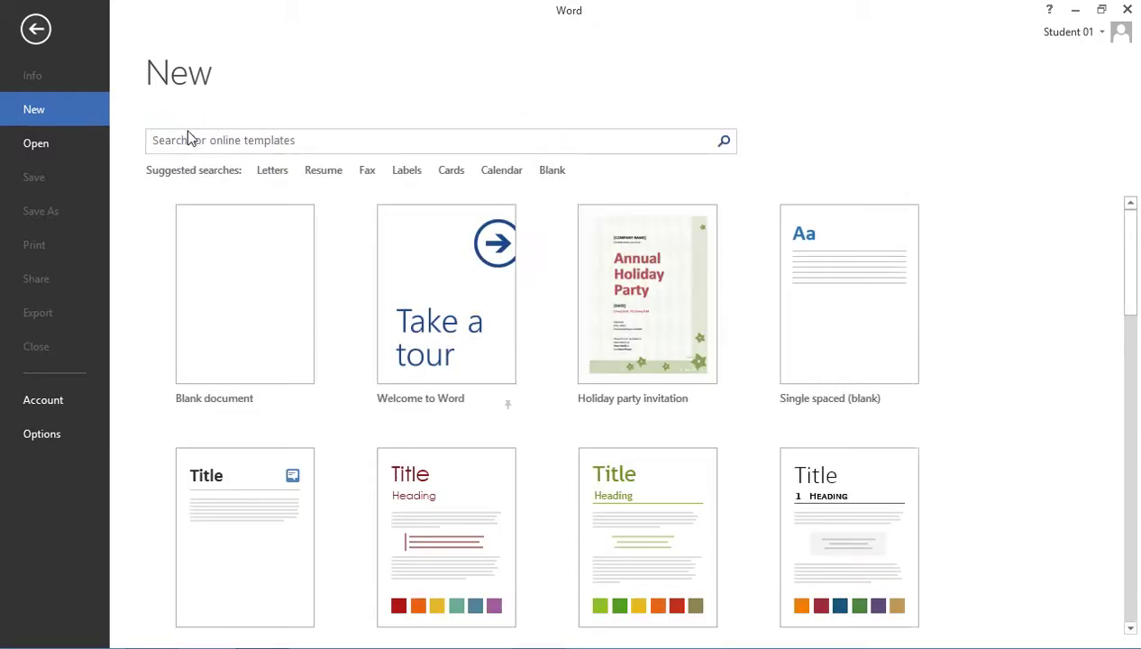
- Browse the suggested Resume templates, preview Resume (color) without creating a document, and return to the main gallery
click(346, 178)
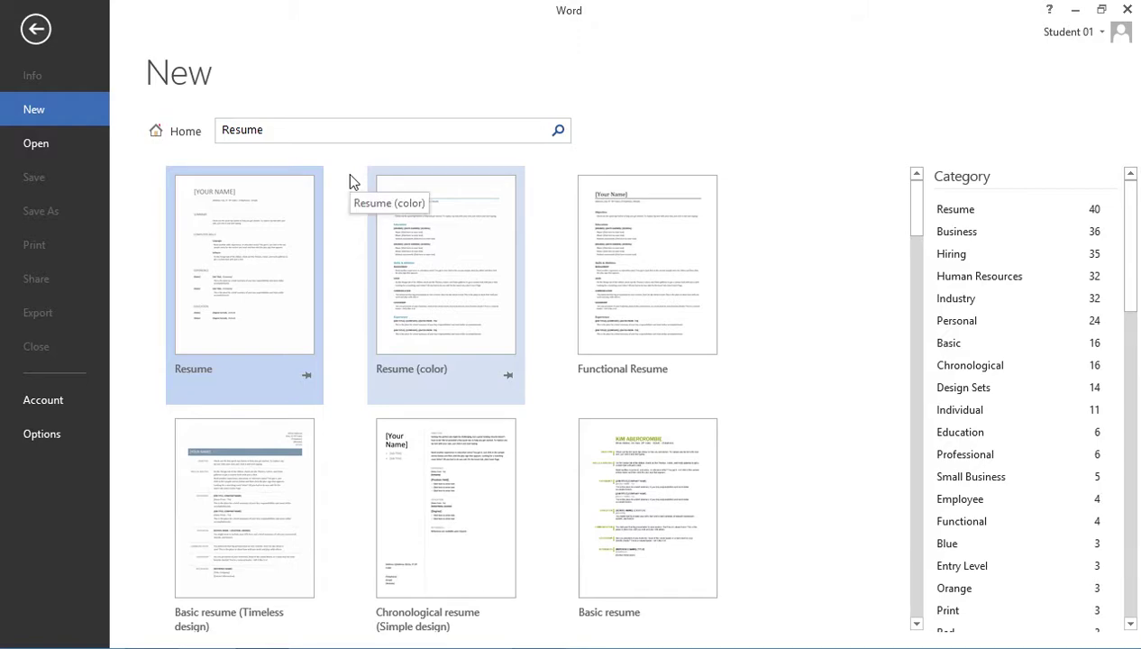
scroll(807, 298, down, 3)
scroll(808, 298, down, 2)
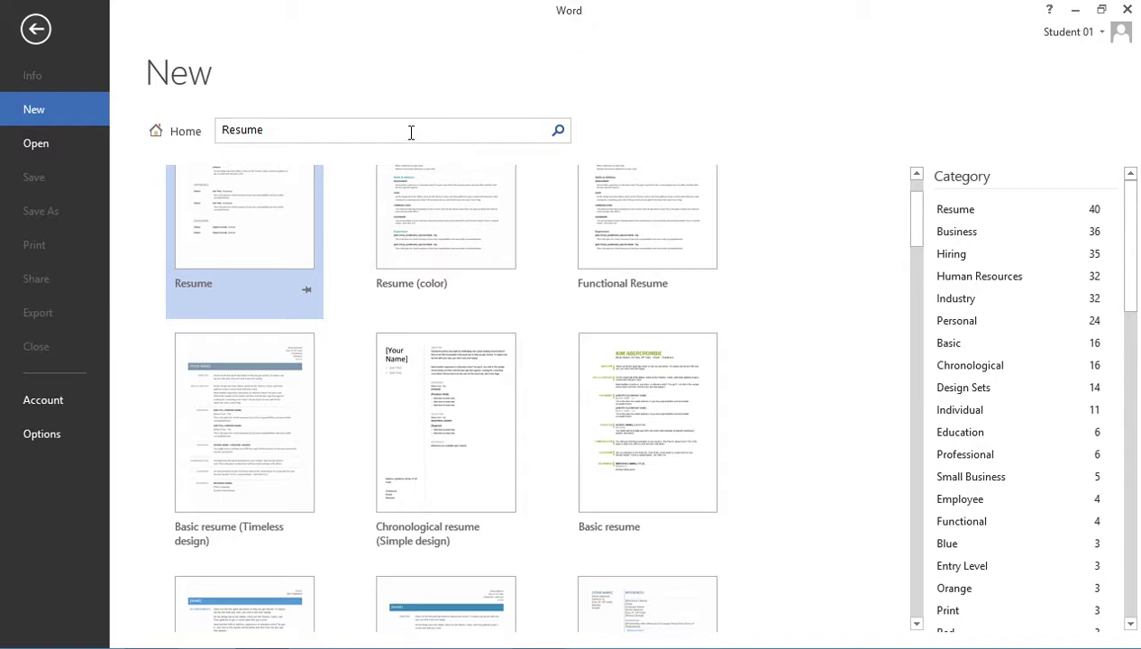
click(442, 202)
click(424, 216)
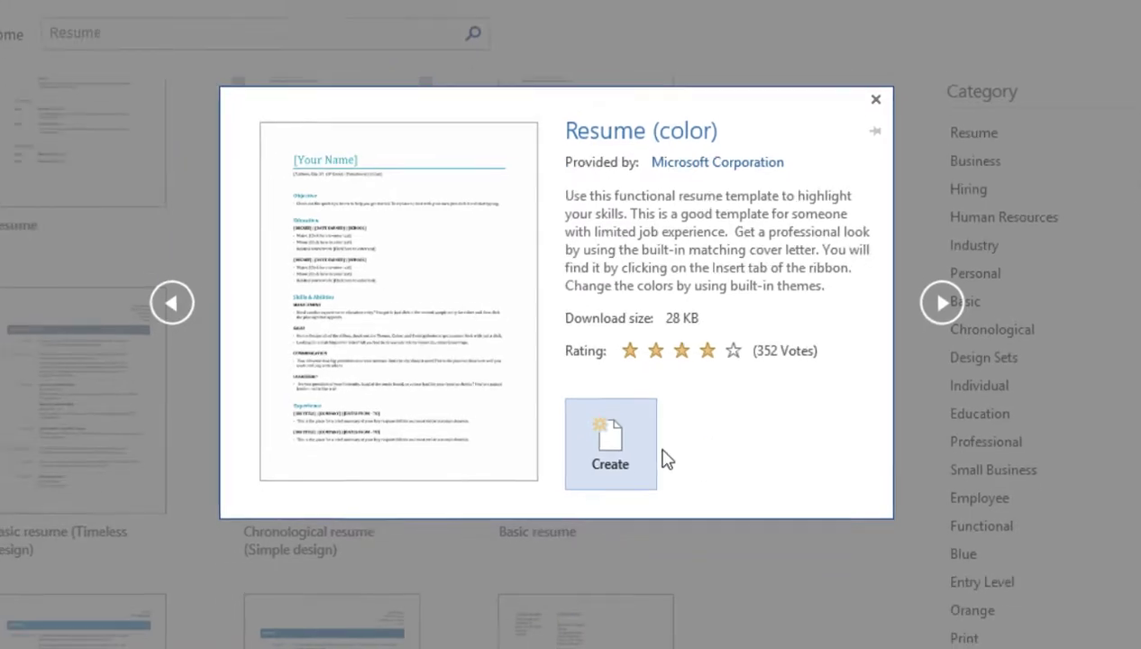
key(Escape)
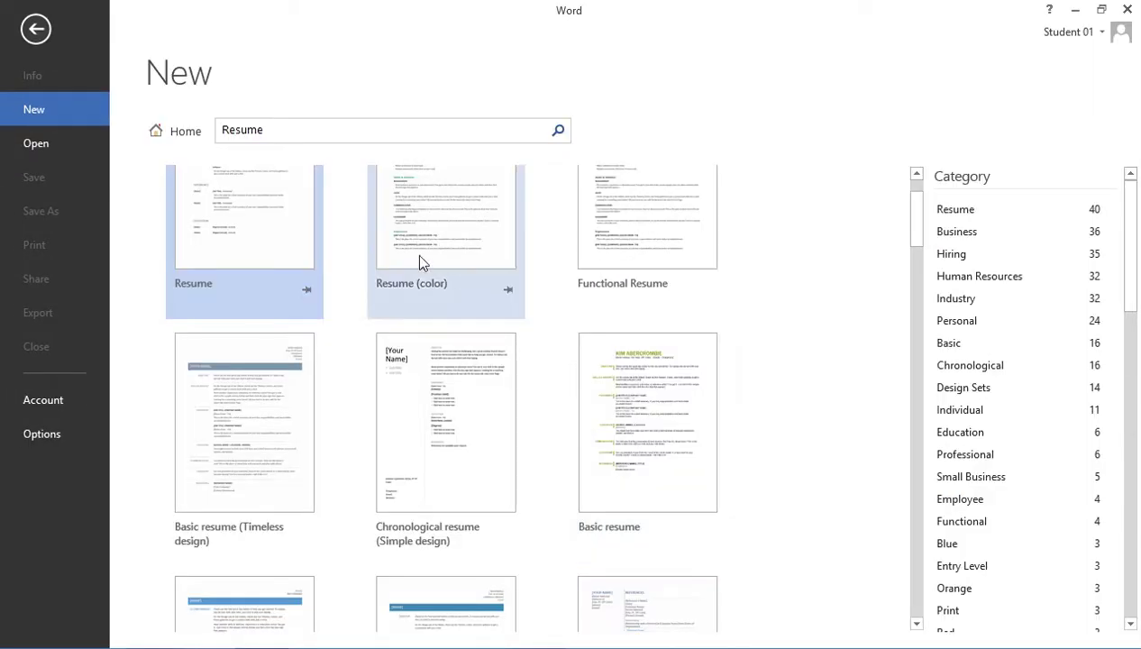
click(187, 133)
- Look through the featured templates and preview the Newsletter template without creating a document
scroll(994, 406, down, 2)
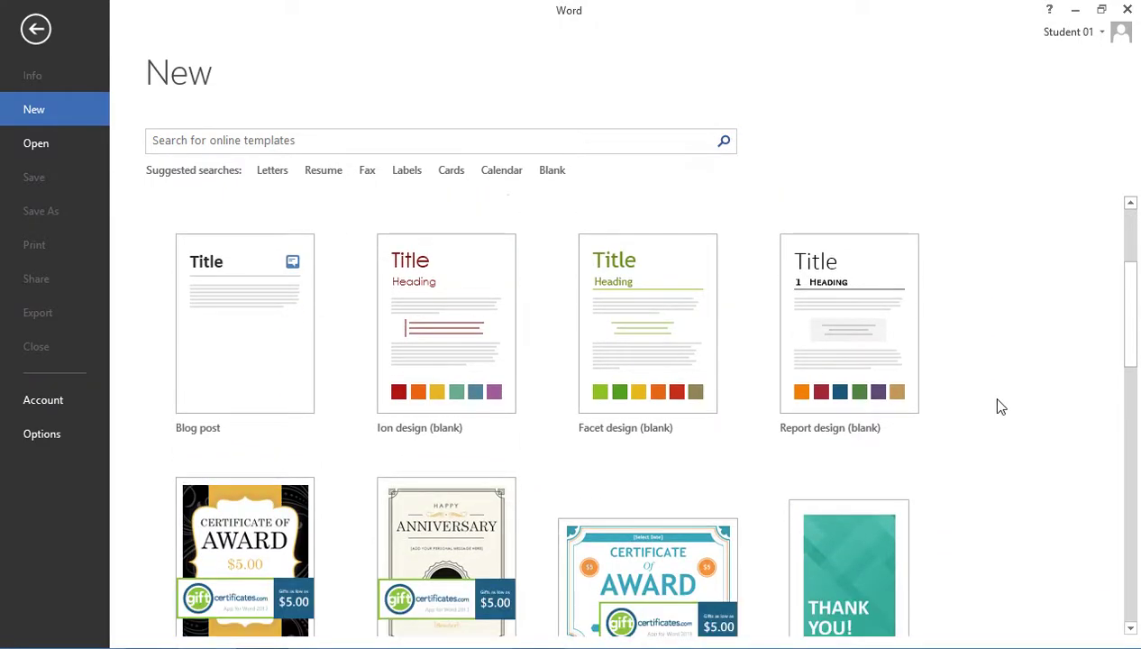
scroll(997, 406, down, 1)
scroll(998, 406, down, 1)
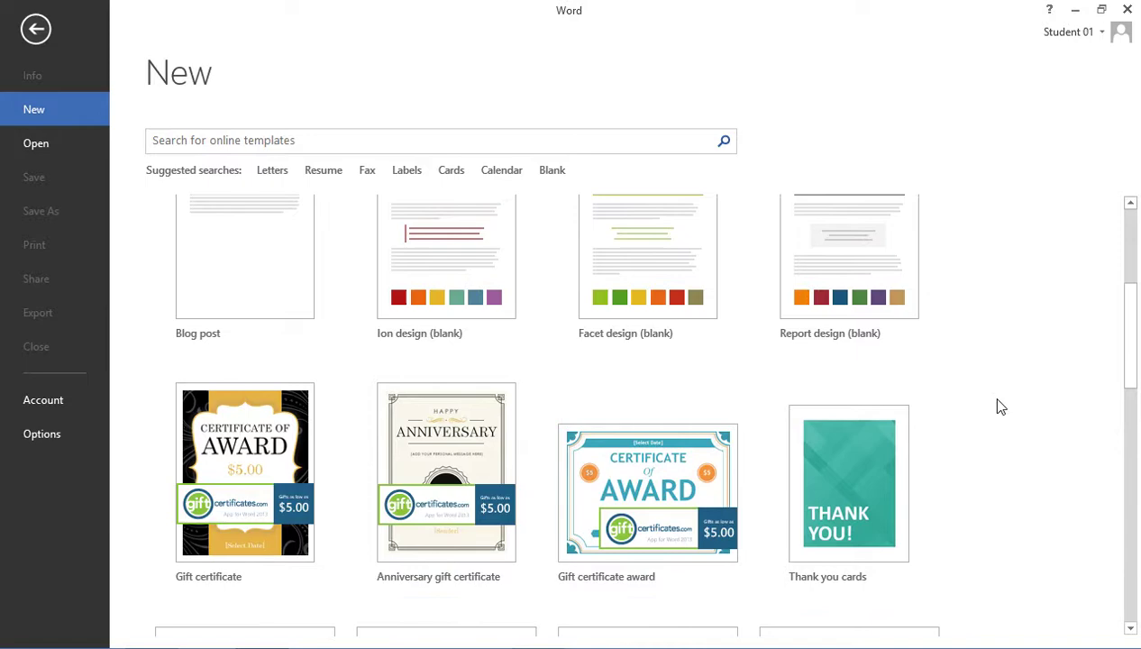
scroll(998, 405, down, 1)
scroll(999, 406, down, 1)
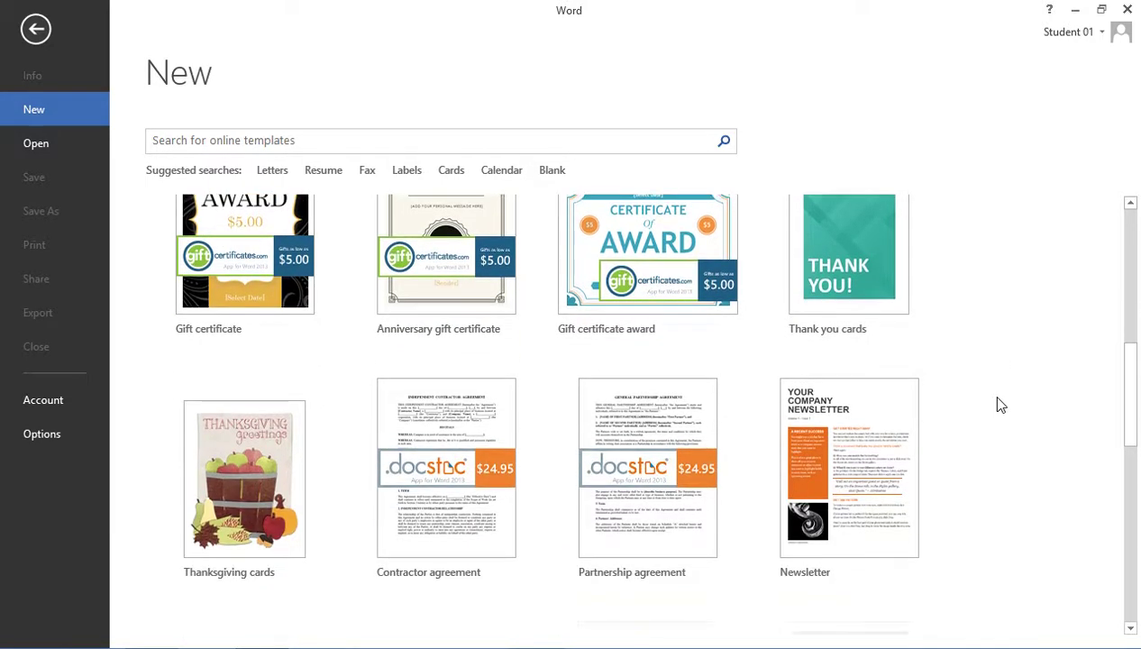
click(818, 450)
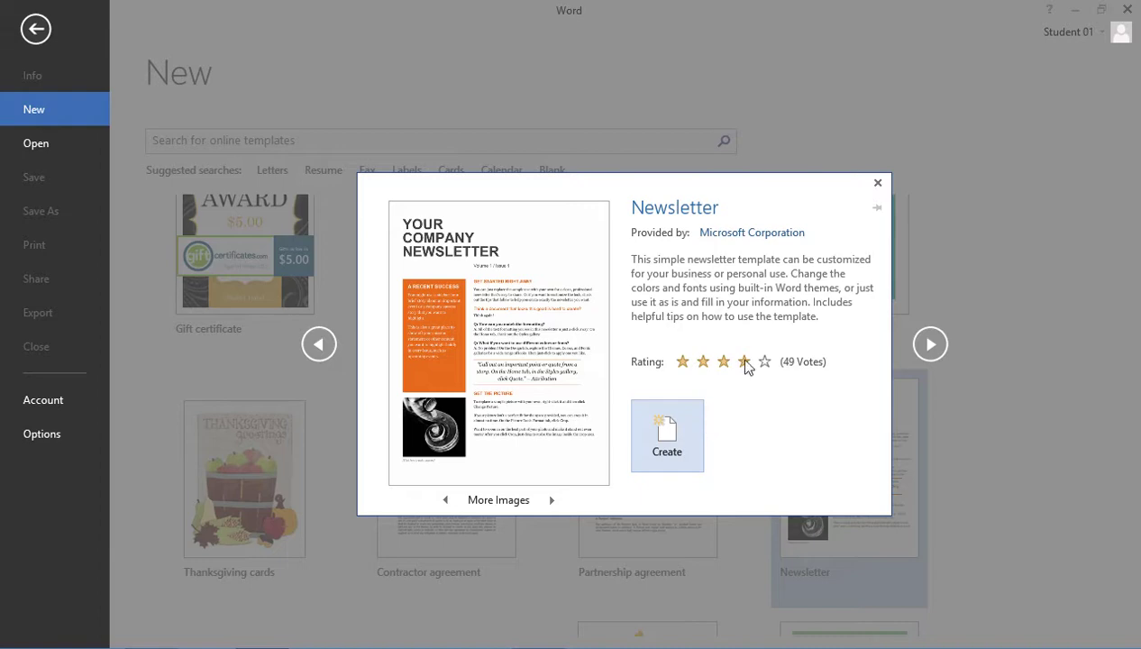
click(878, 184)
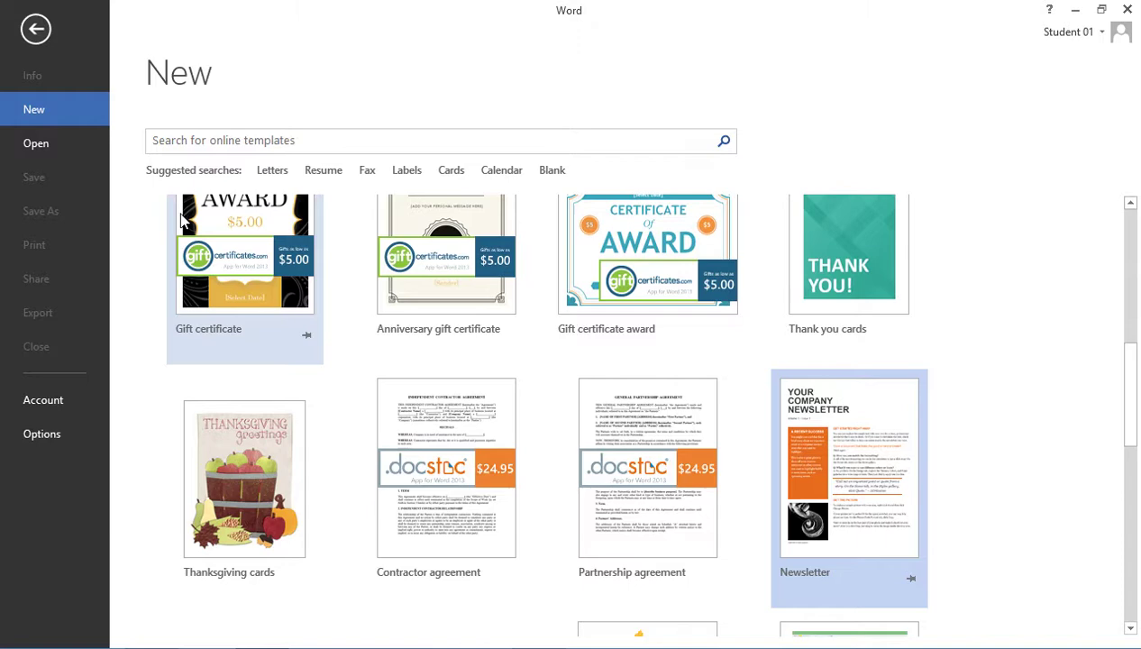
- Open the recent document Espresso Yourself Employee Handbook for Features Video 2013 and resume at the last reading position, Attendance & Punctuality
click(38, 146)
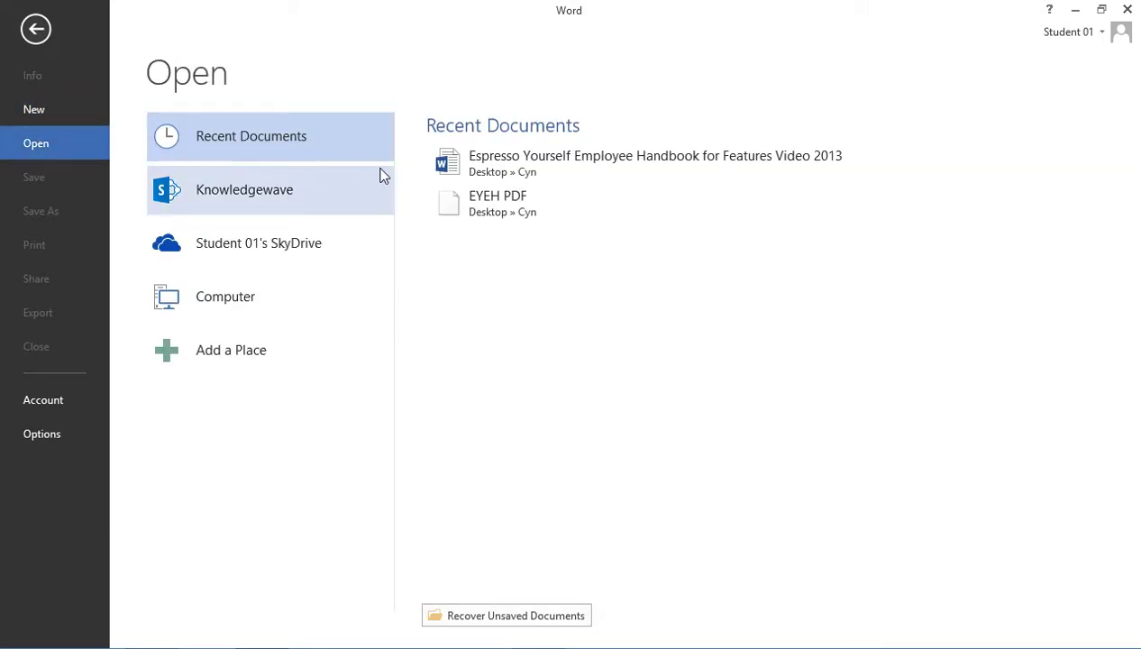
click(501, 171)
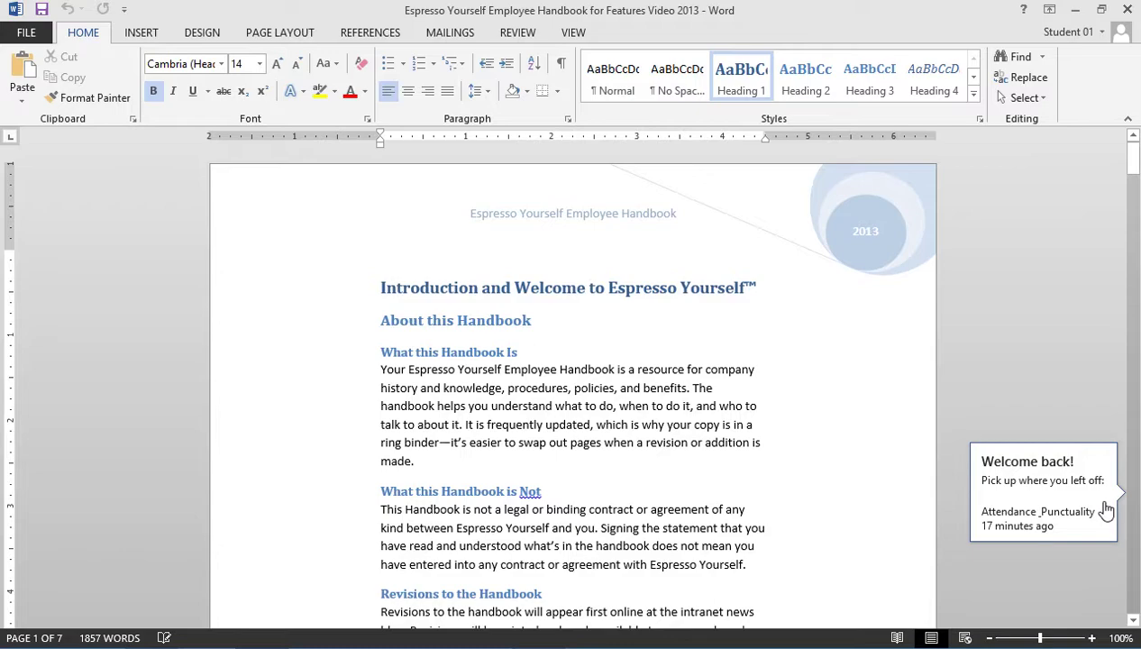
click(1106, 510)
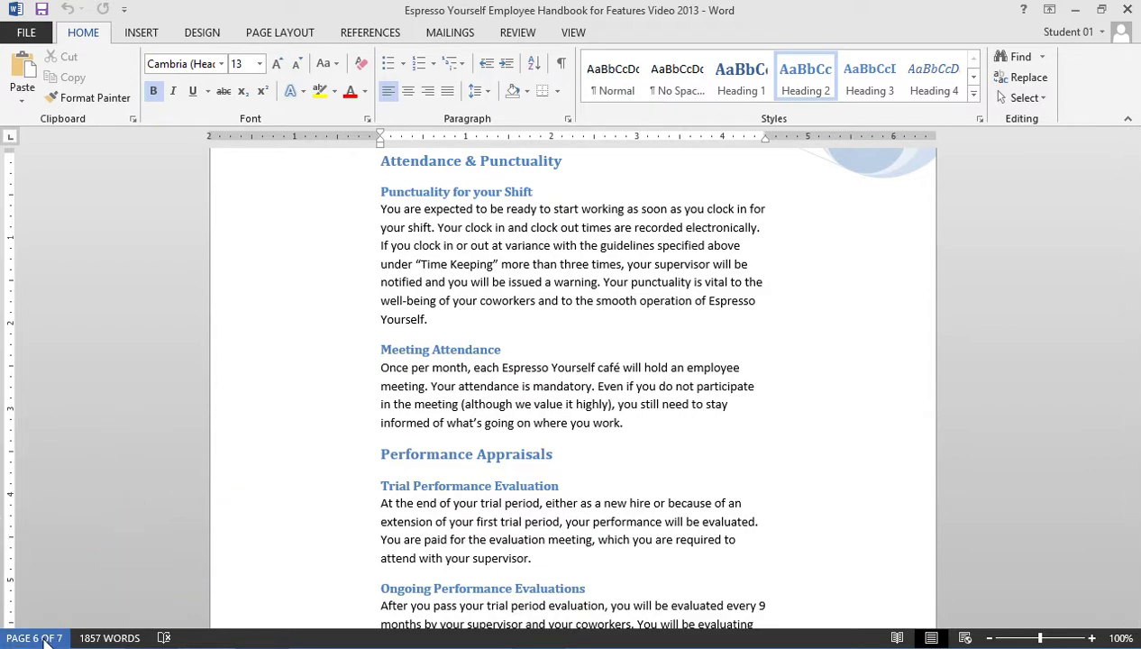
- Display the page thumbnails of the handbook and go to page 3
click(34, 638)
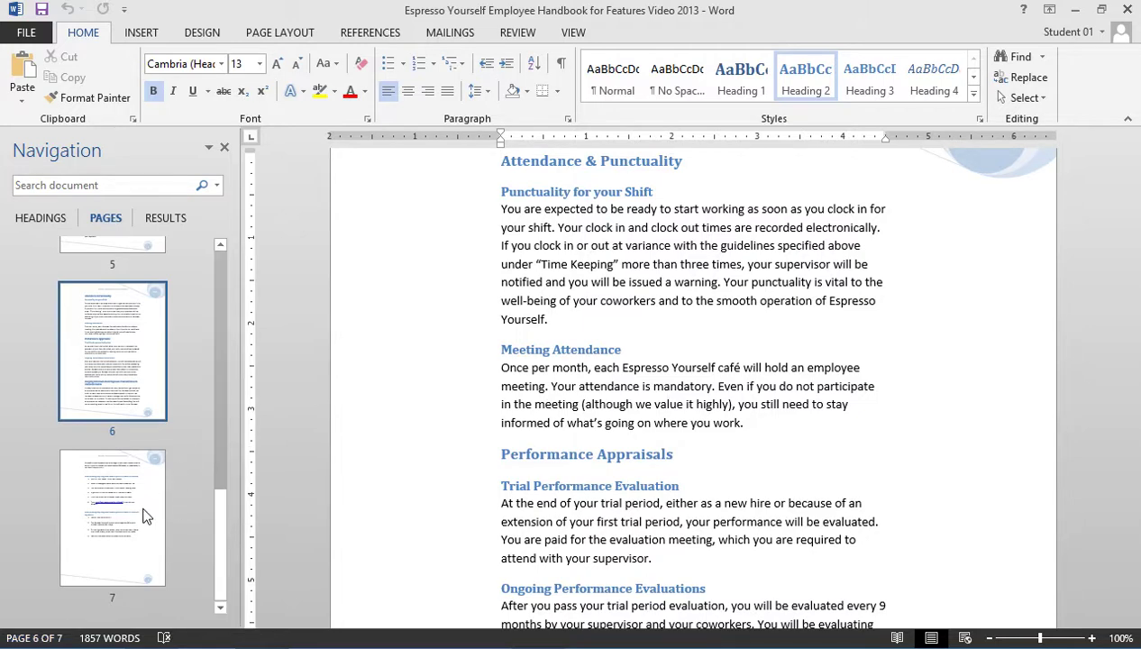
scroll(145, 514, up, 3)
scroll(145, 512, up, 5)
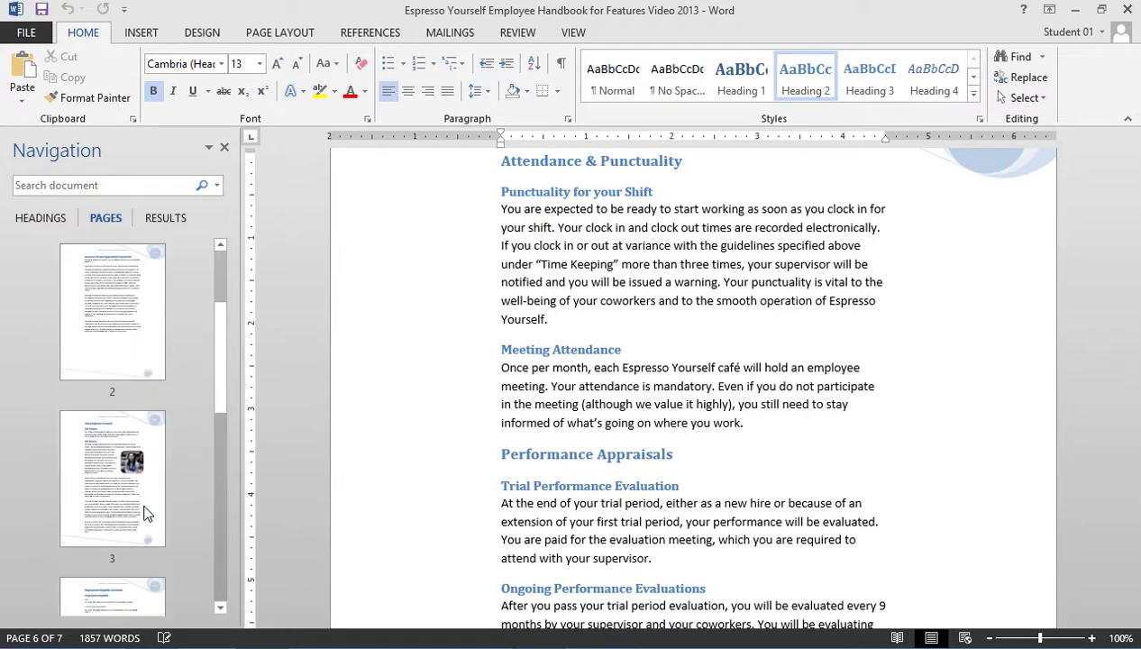
click(106, 479)
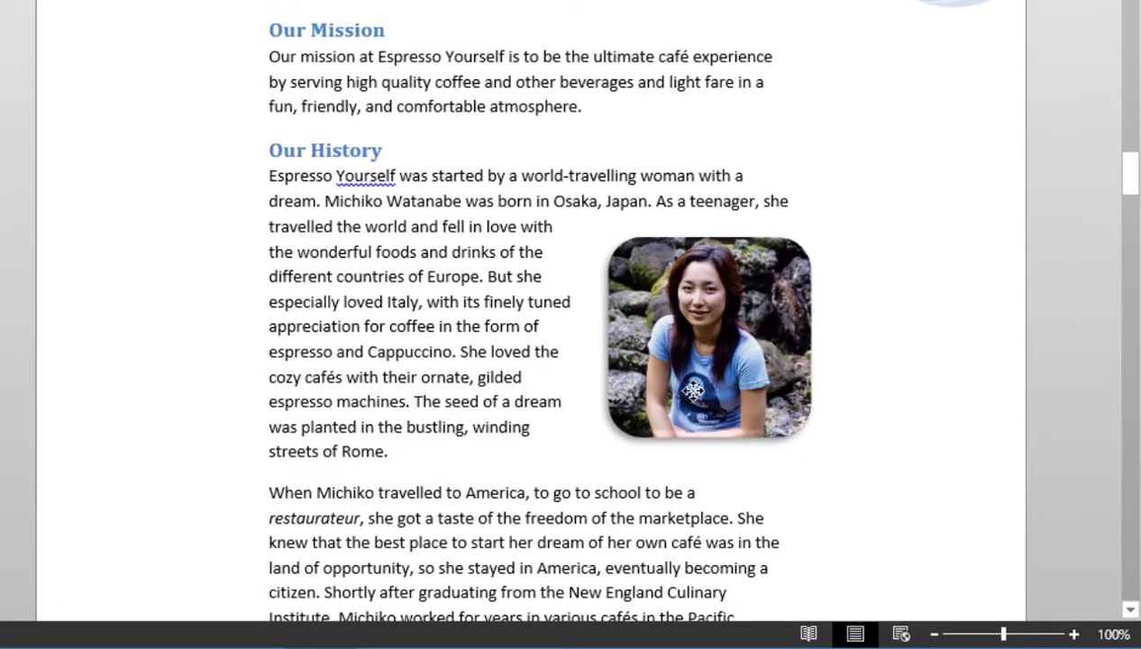
- Set the Our History picture's text wrapping to Tight and move the picture into the middle of the paragraph
click(692, 389)
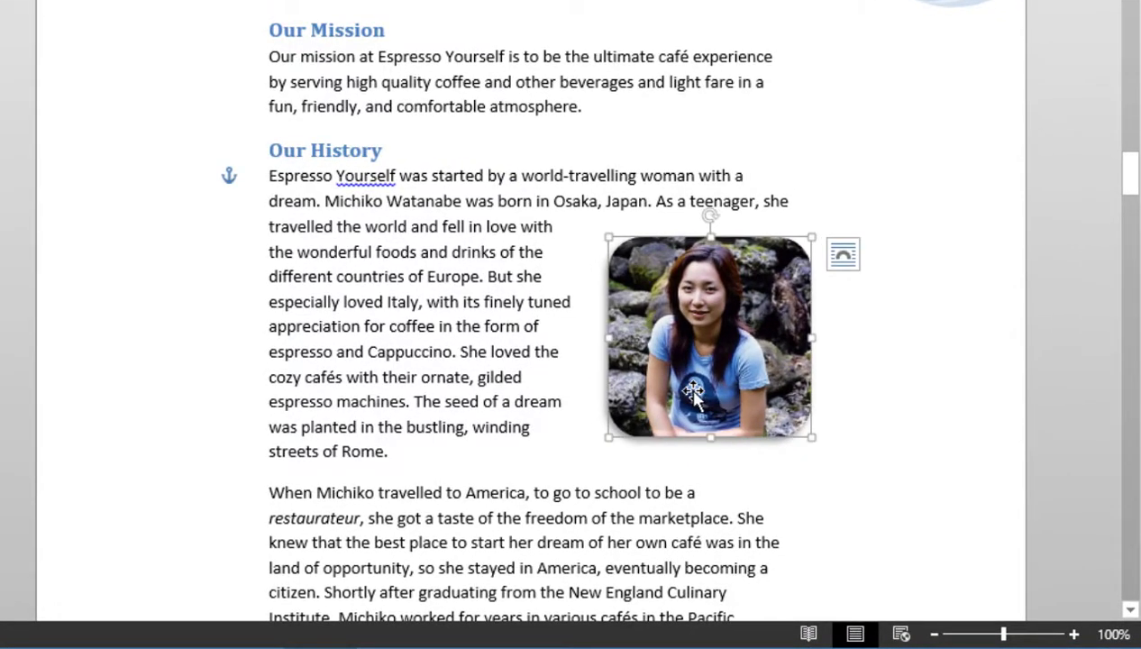
click(847, 263)
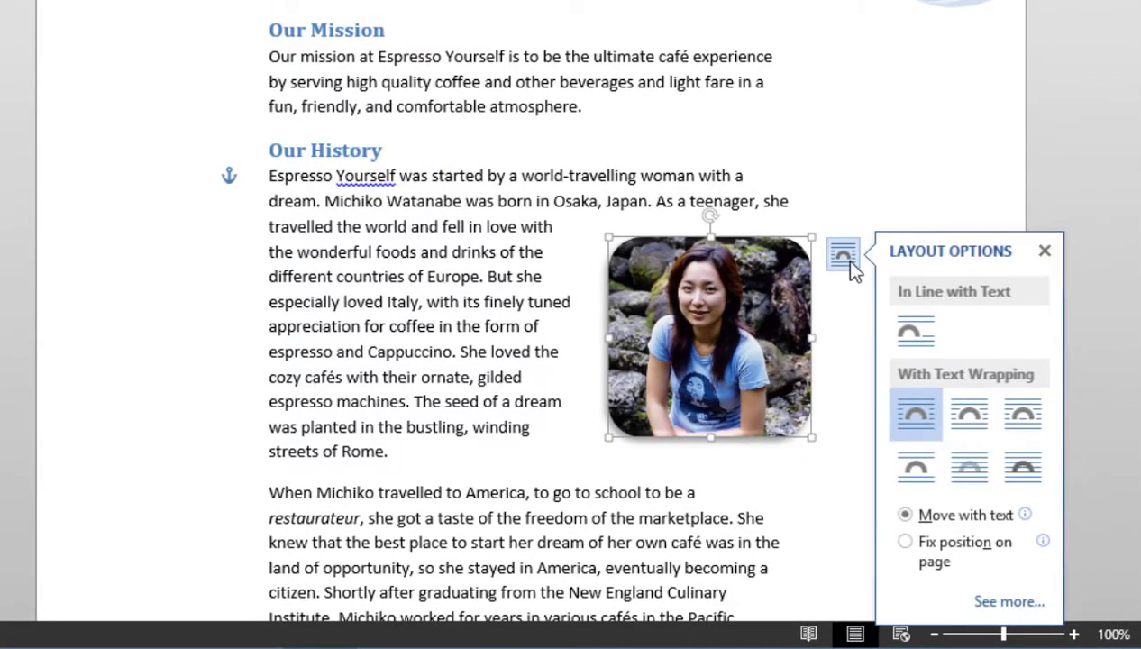
click(972, 417)
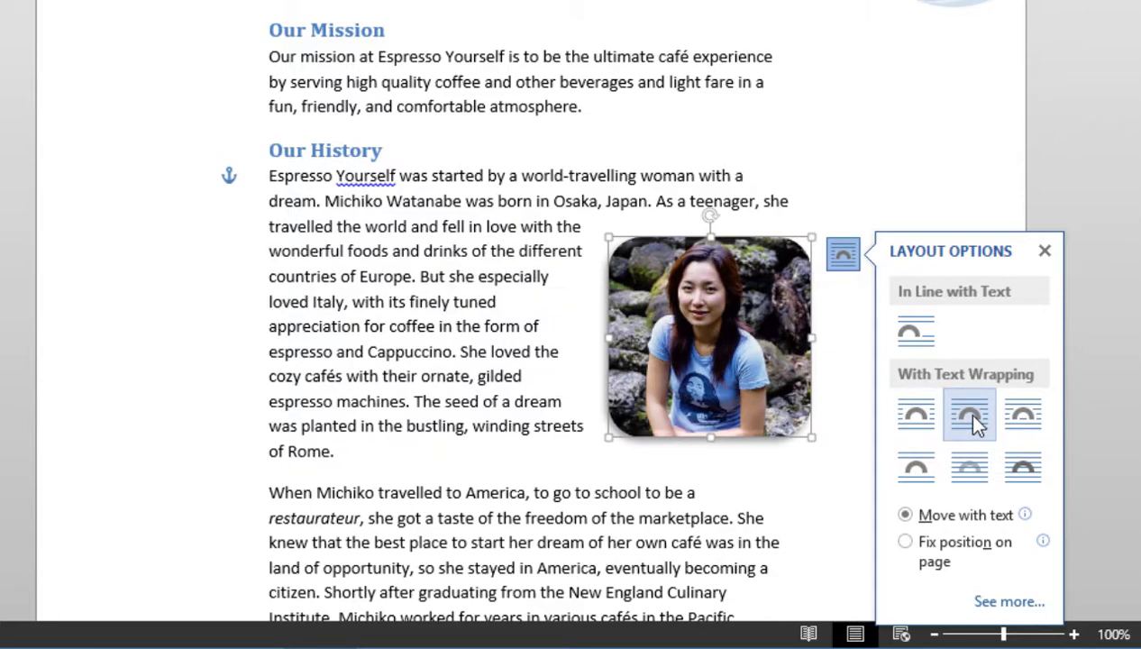
drag(746, 338, 558, 337)
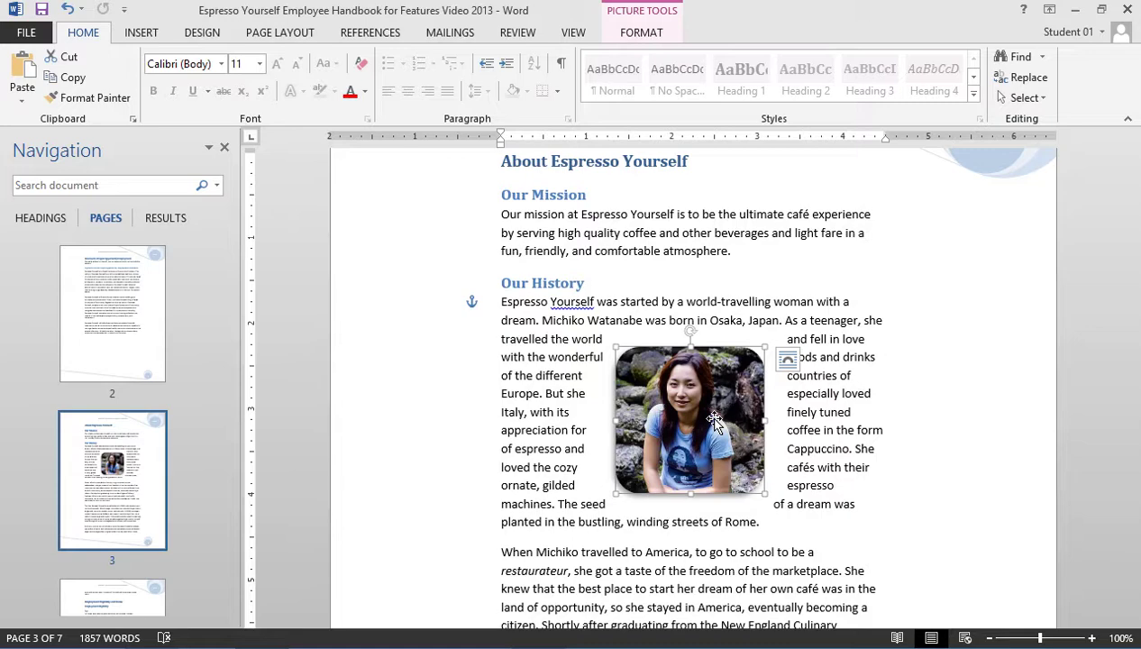
- Turn on alignment guides, try the picture against the left margin under Our History, and place it back mid-paragraph
click(261, 36)
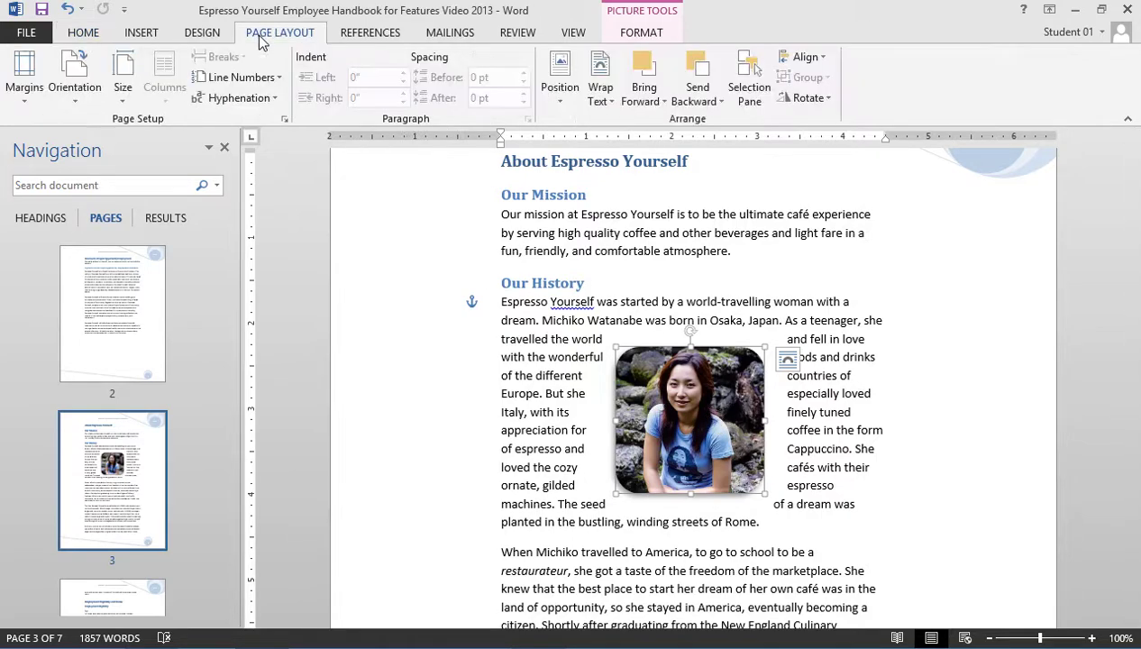
click(811, 59)
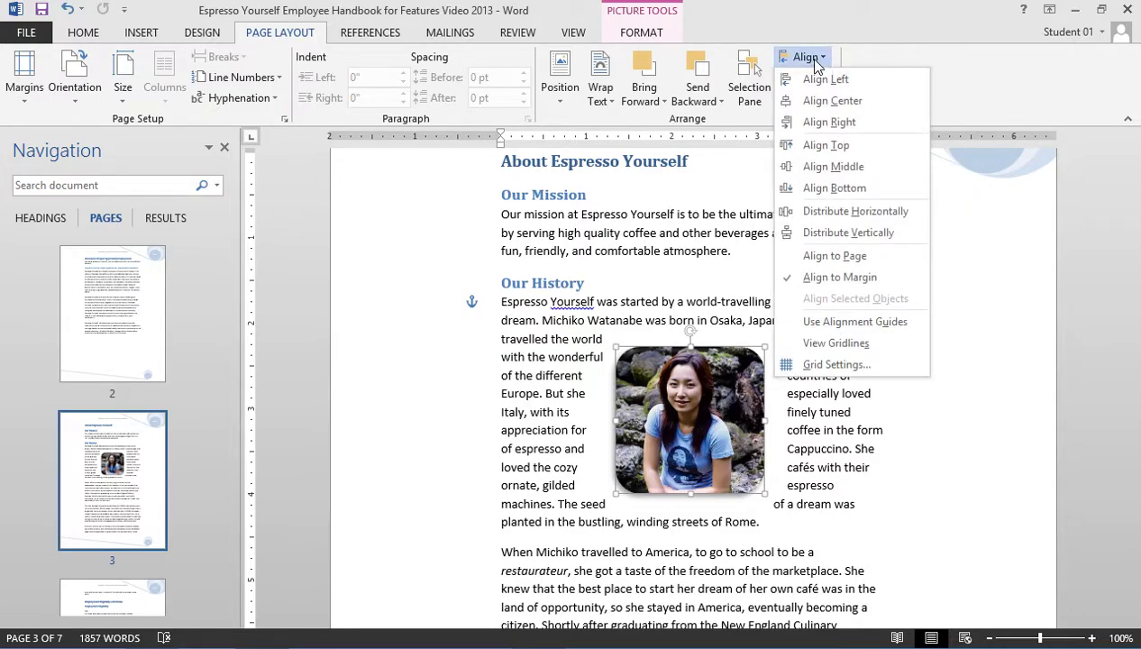
click(836, 326)
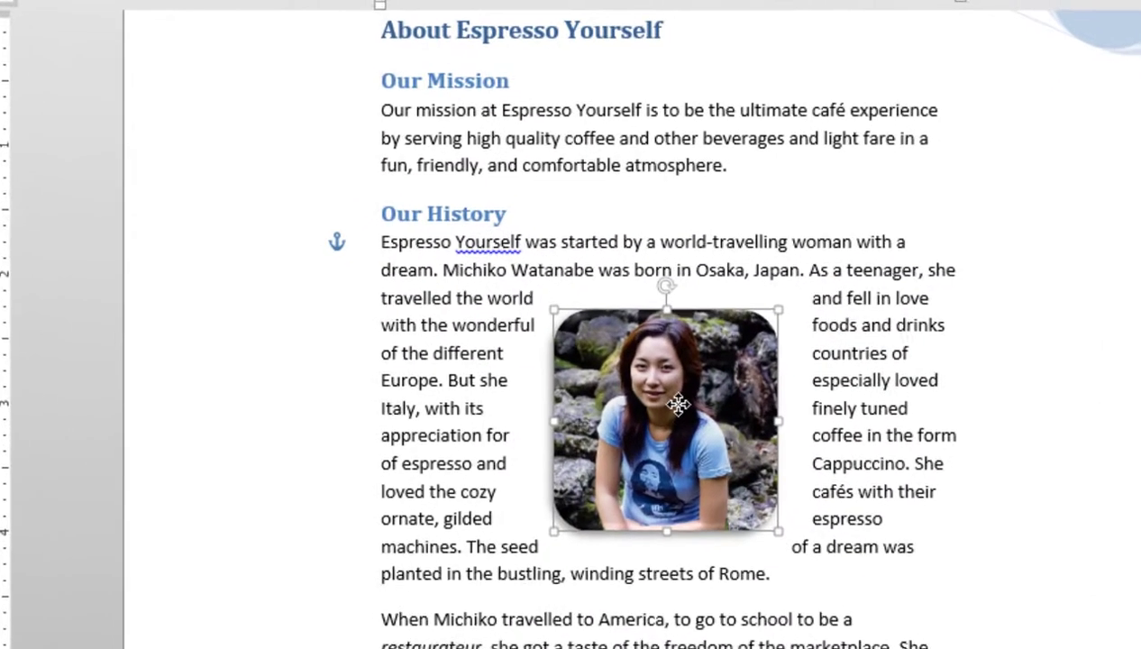
drag(700, 383, 495, 316)
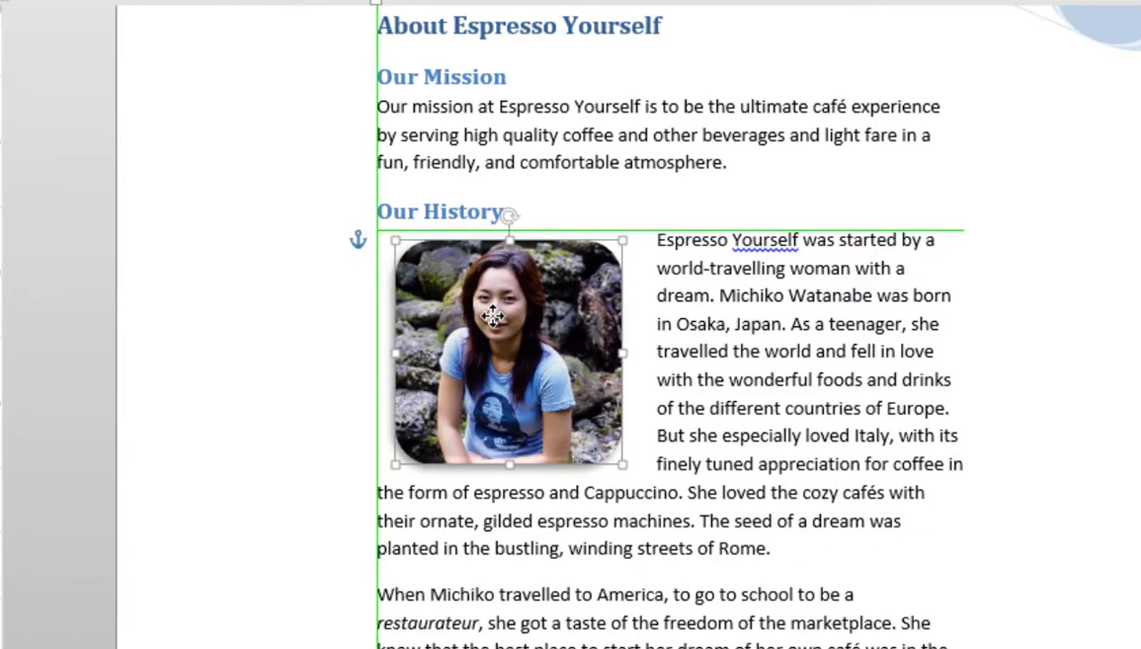
drag(493, 316, 696, 384)
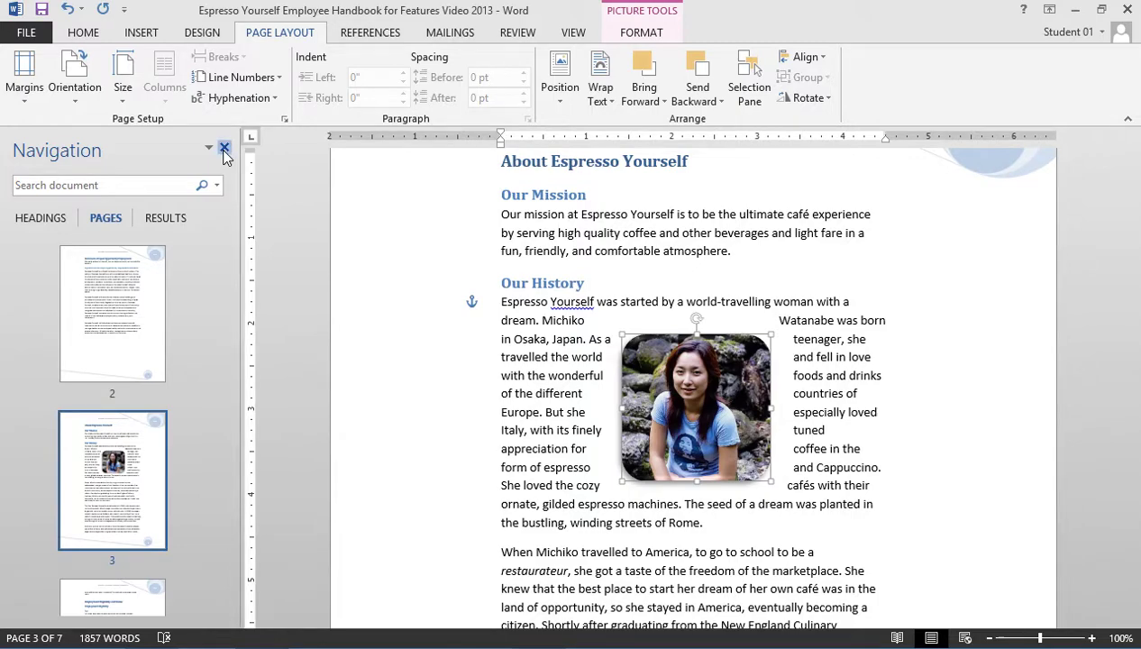
- Close the Navigation pane, and collapse and re-expand the Introduction and Welcome heading at the document's start
click(225, 147)
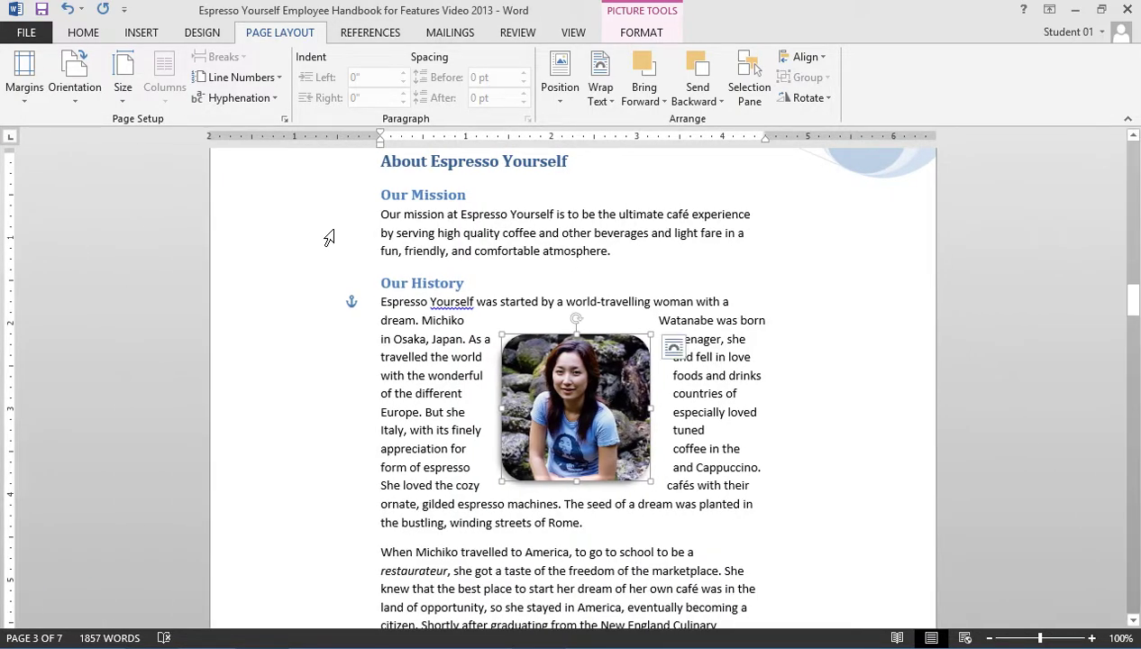
key(ctrl+Home)
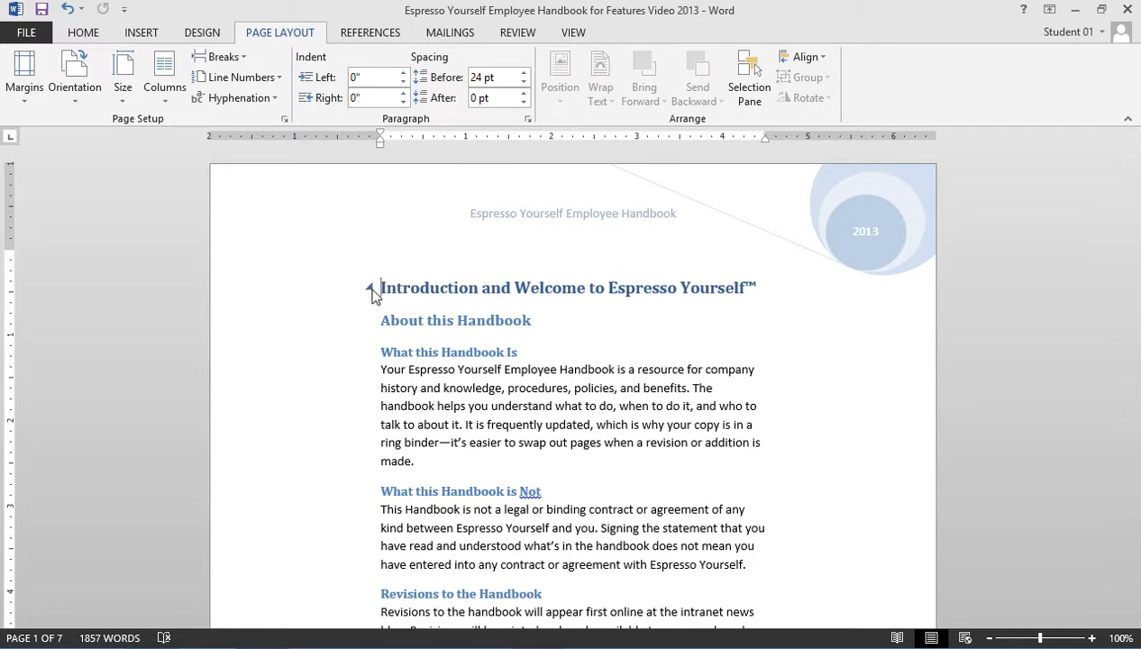
click(370, 290)
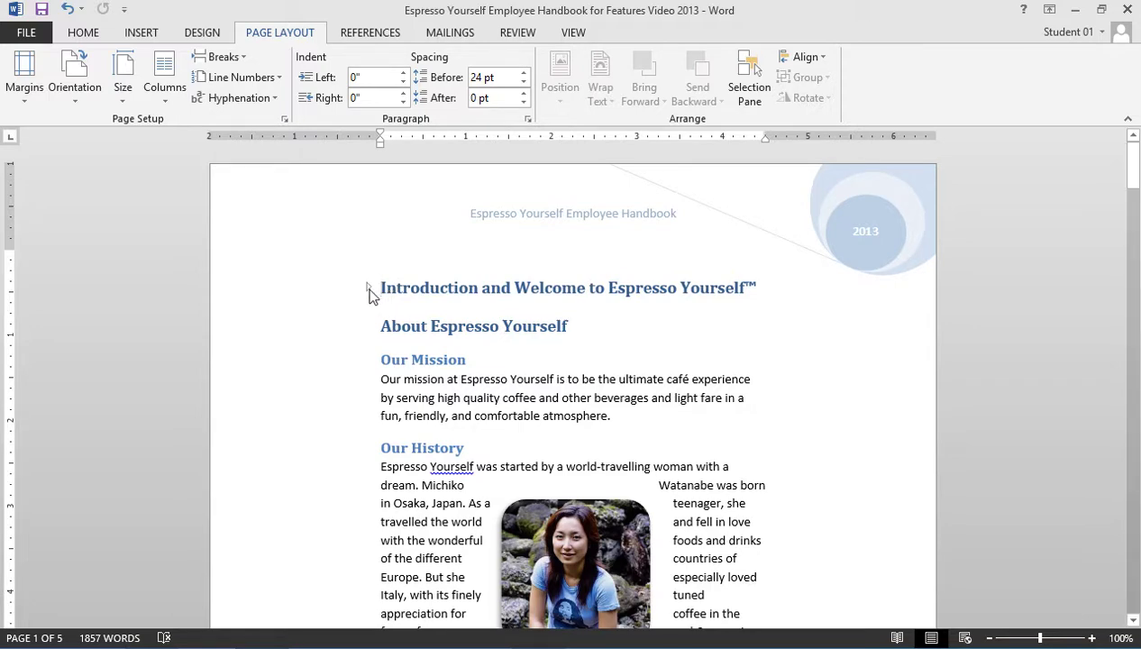
click(369, 289)
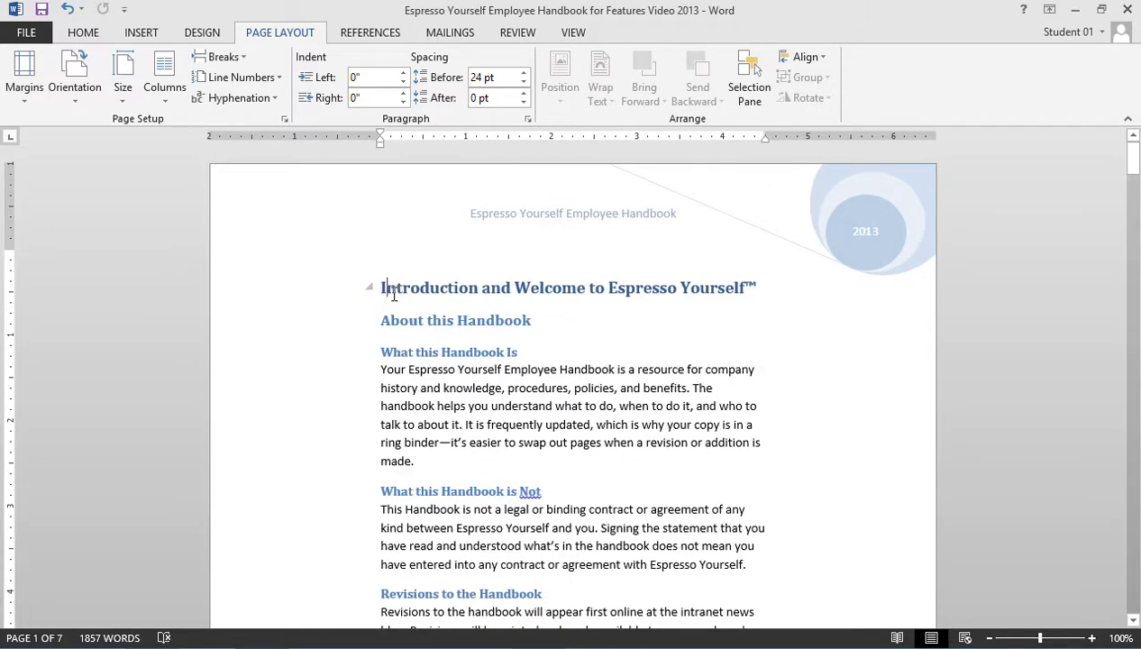
- Collapse all headings in the handbook, expand them all again, and return to the document's start
right_click(393, 293)
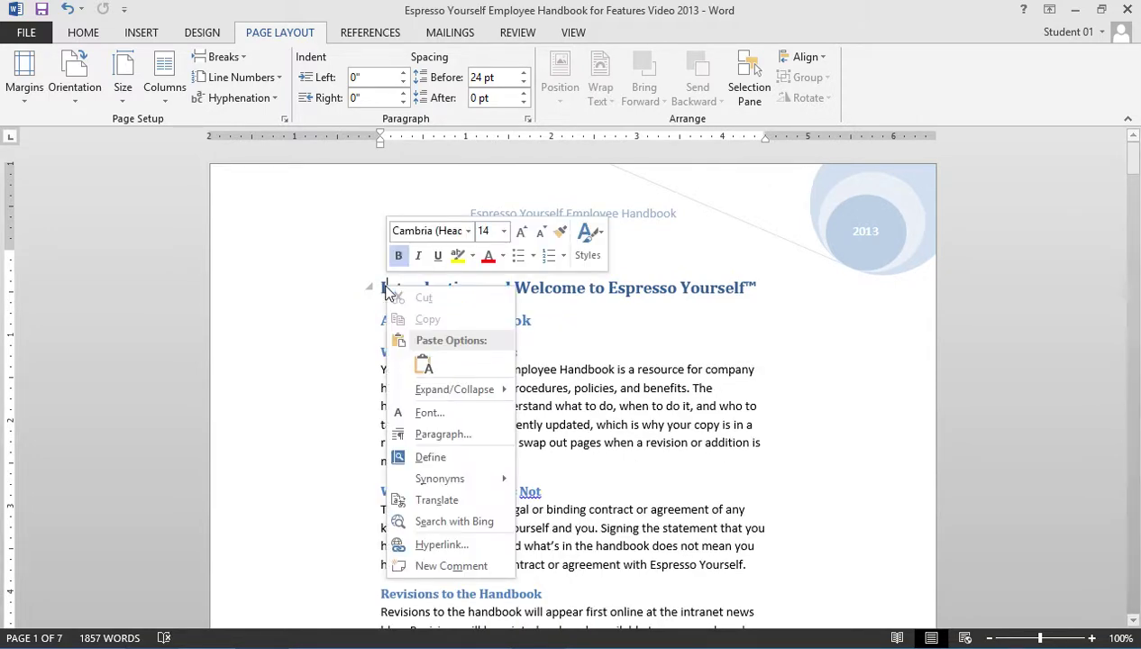
mouse_move(459, 391)
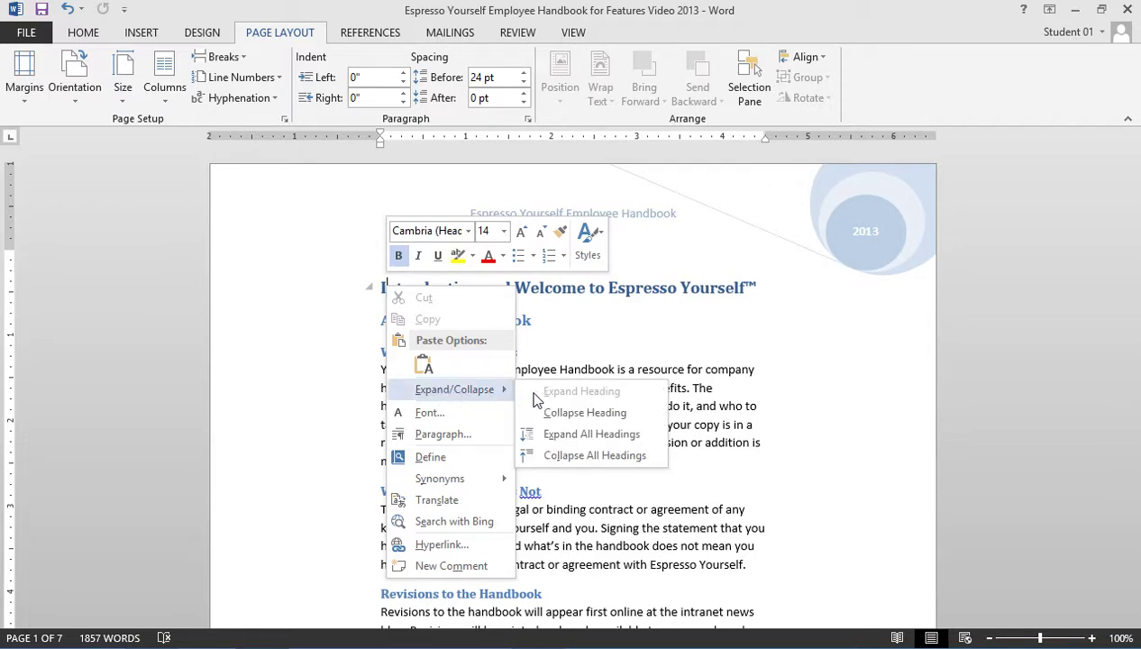
click(598, 458)
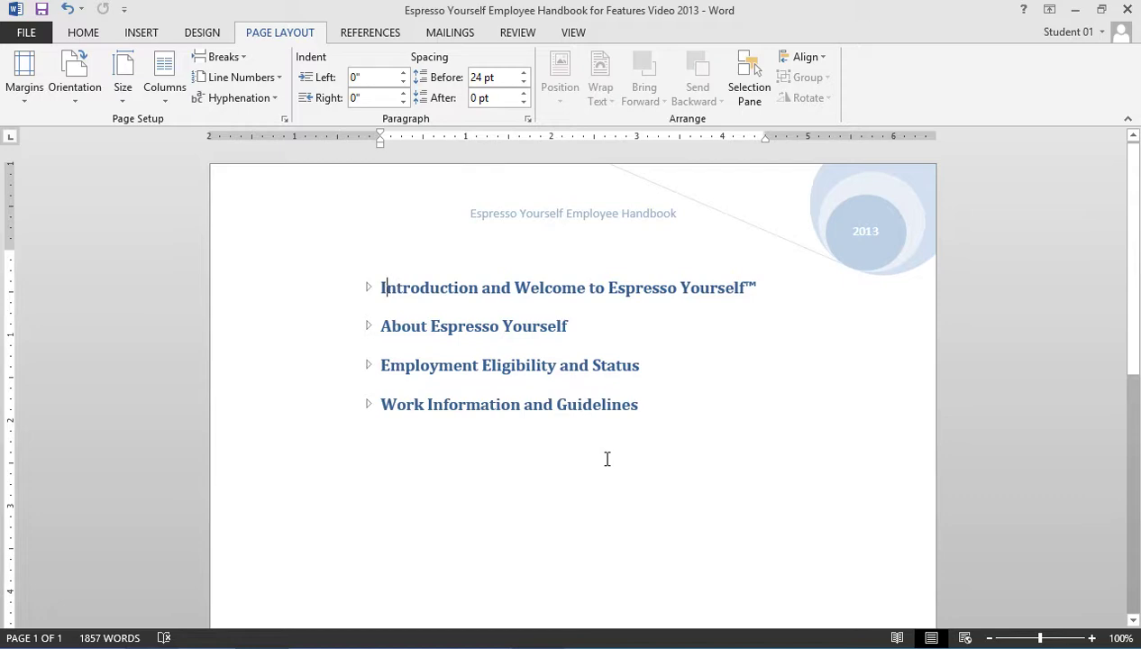
right_click(405, 330)
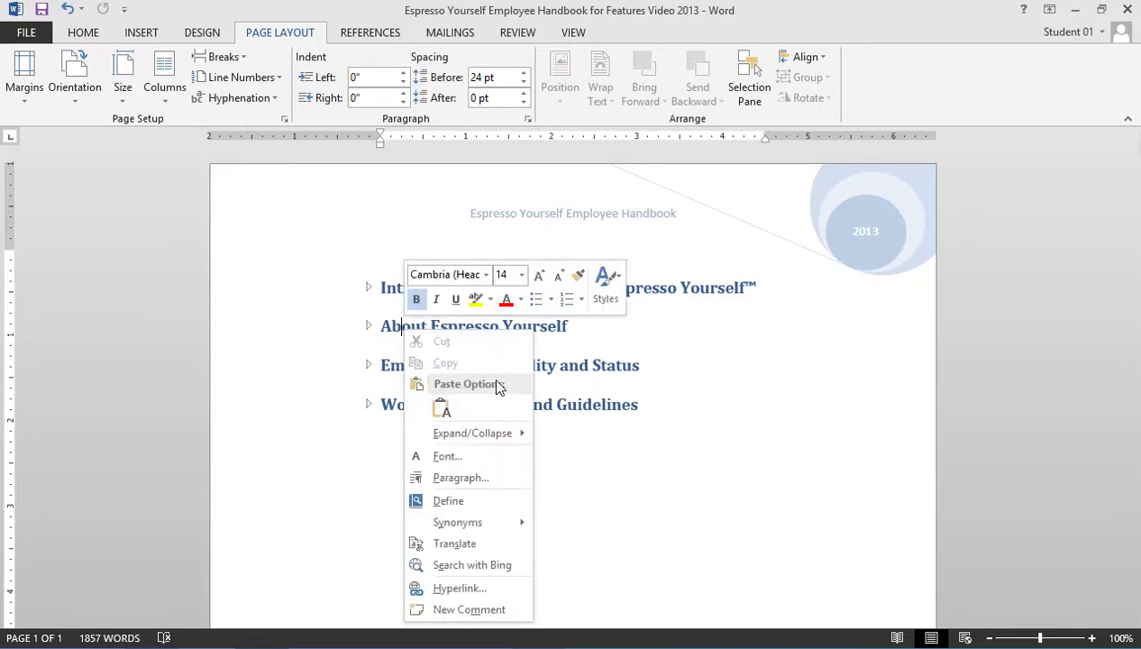
mouse_move(494, 437)
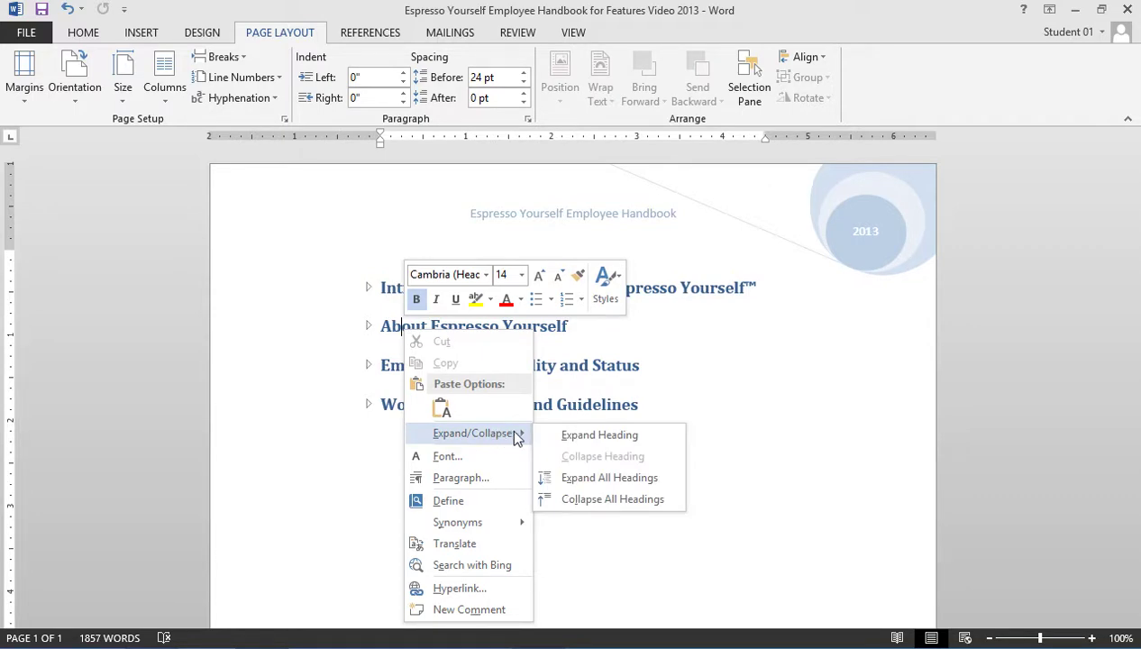
click(590, 485)
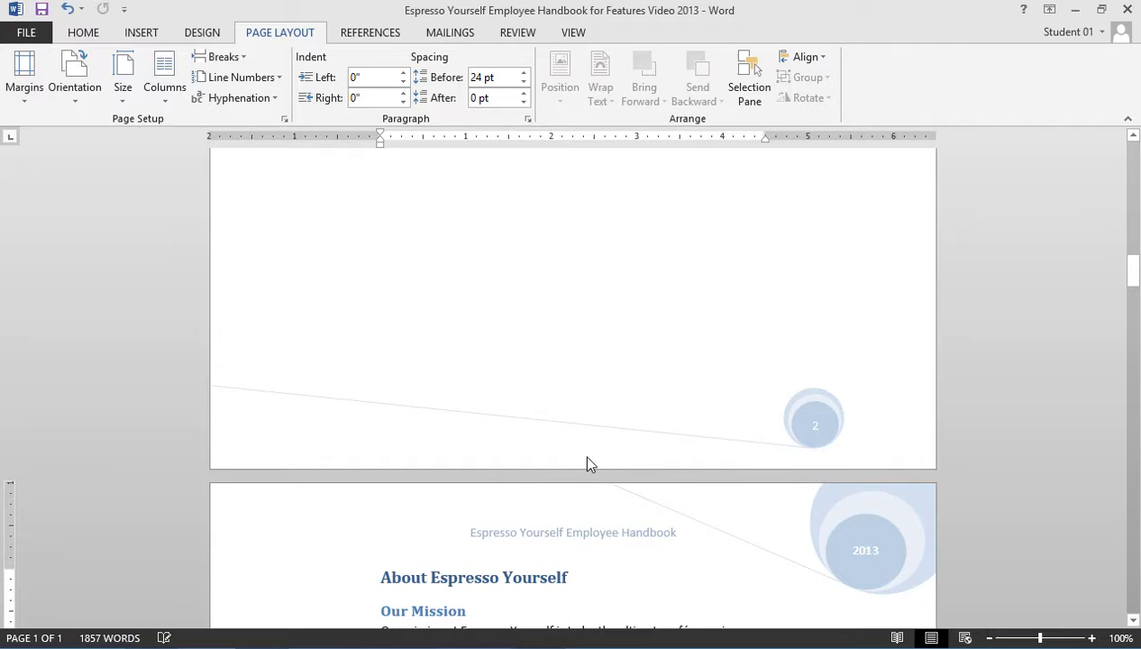
scroll(586, 461, up, 15)
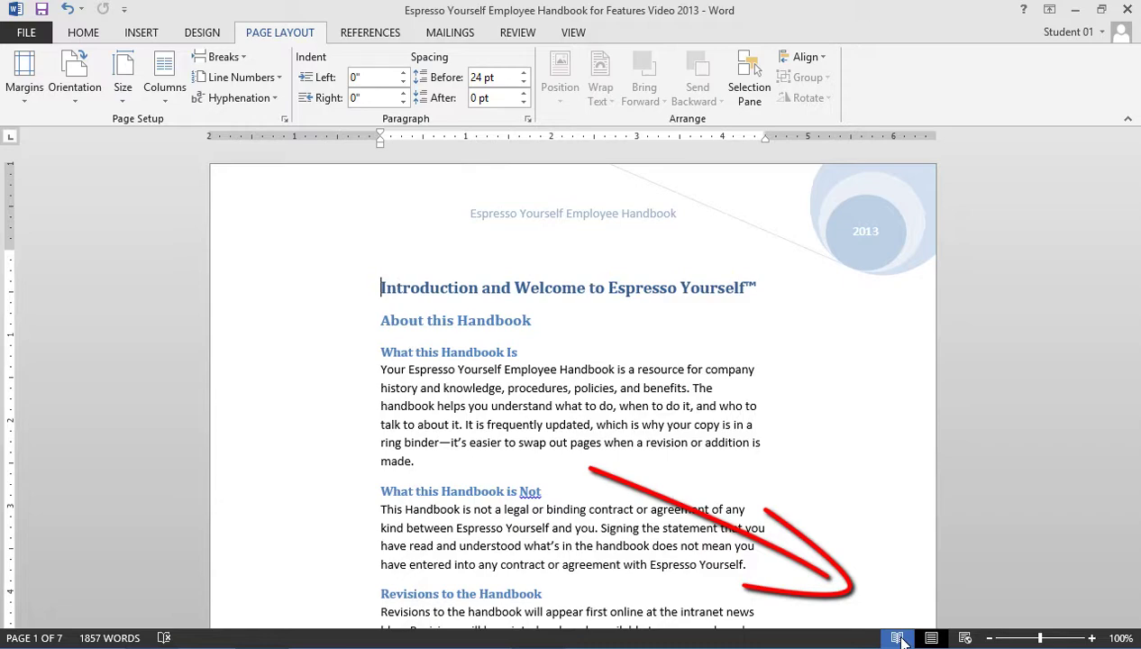
- Switch the handbook to Read Mode, page forward to screens 5-6, and go back to the Our History screen
click(898, 638)
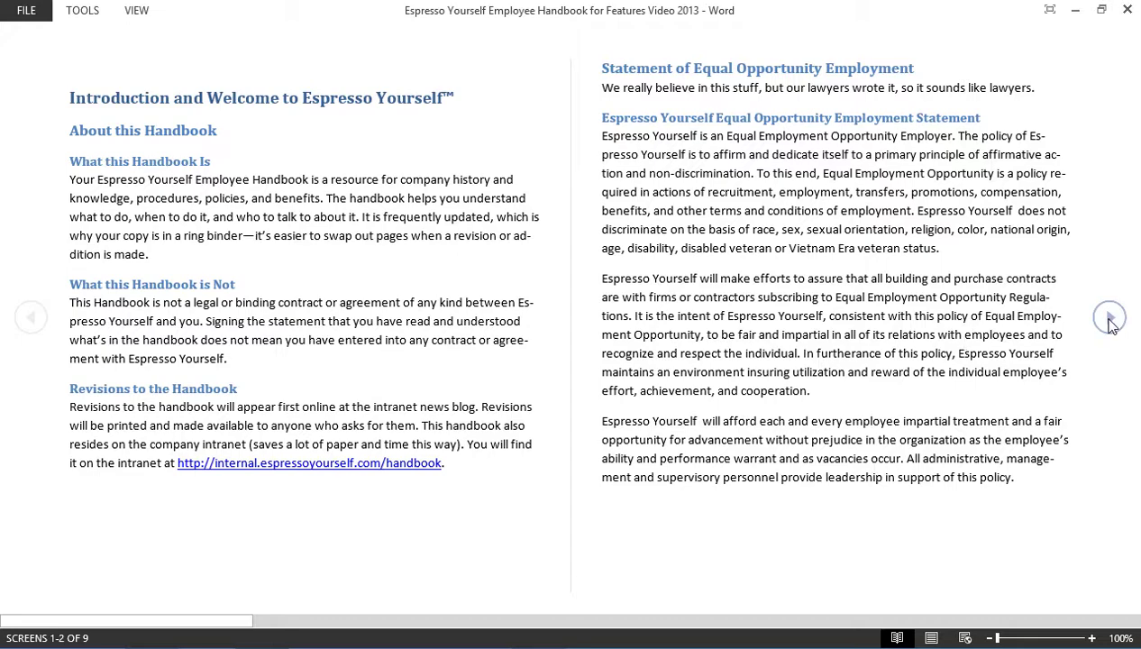
click(1109, 319)
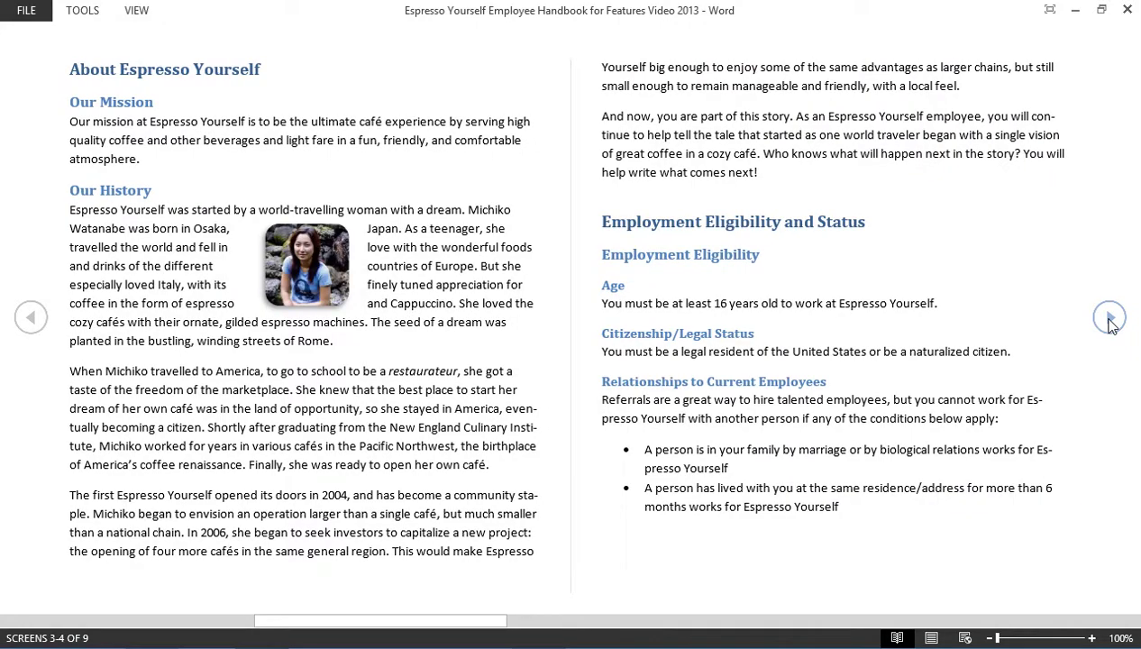
click(1110, 319)
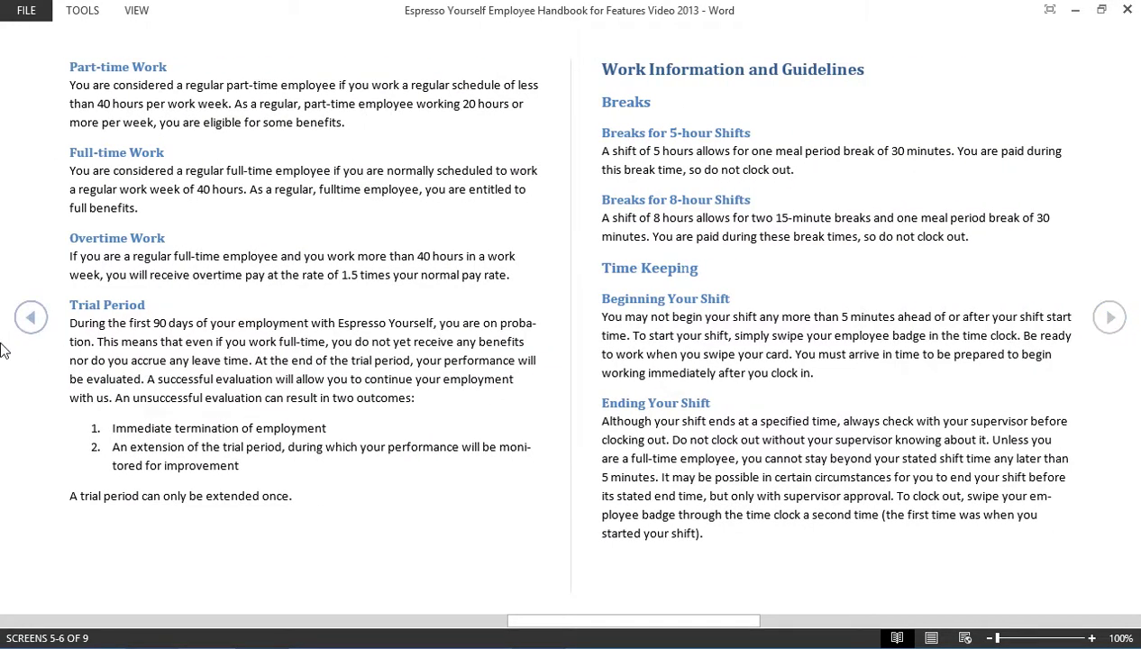
click(30, 319)
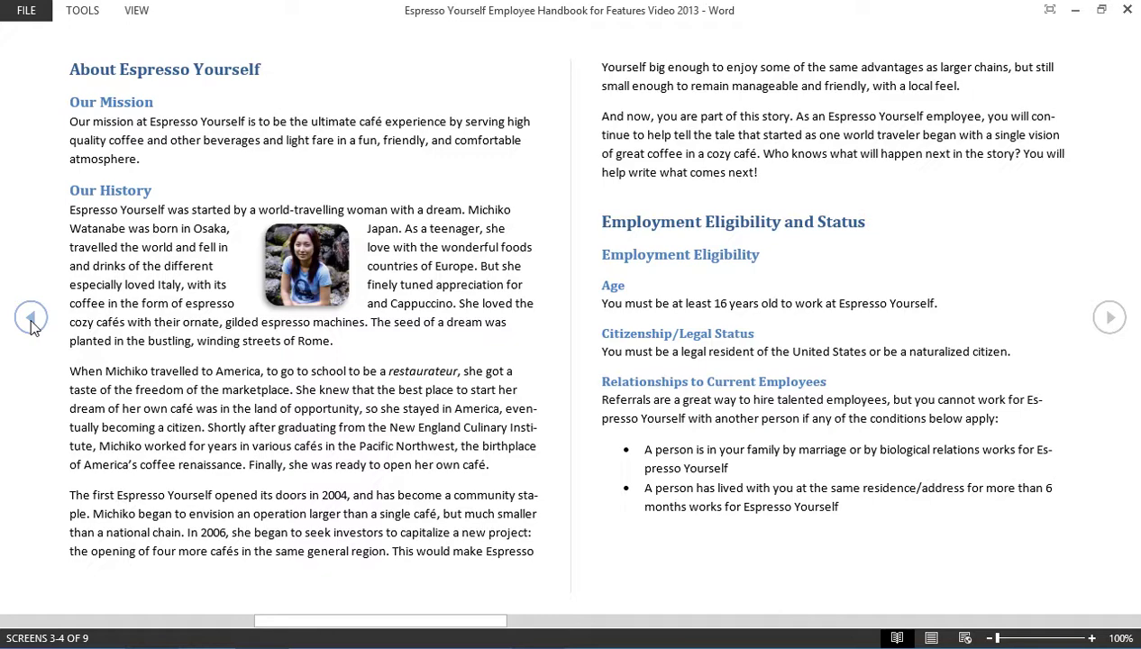
- Zoom in on the Our History picture, enlarge it further, and return to the reading view
right_click(309, 270)
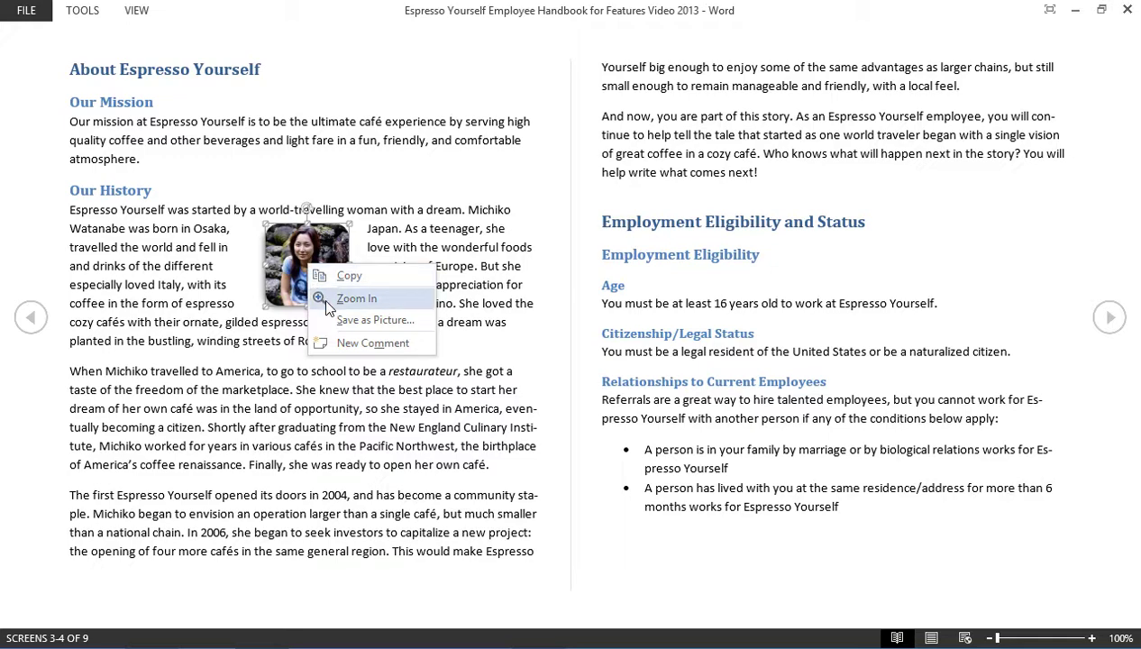
click(326, 298)
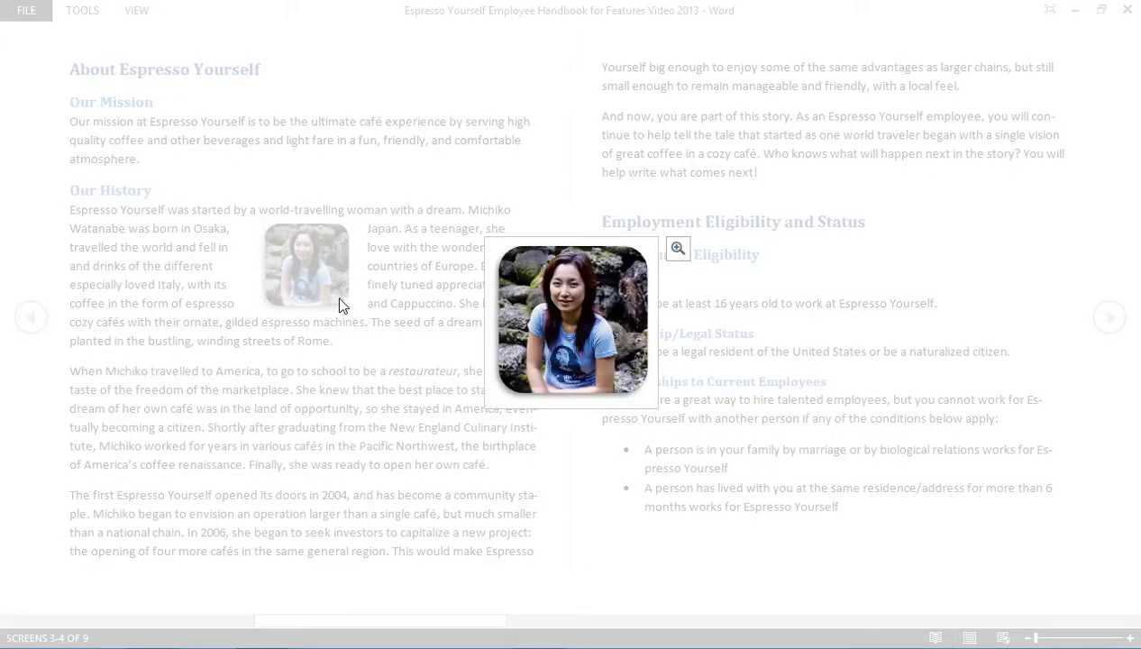
click(677, 249)
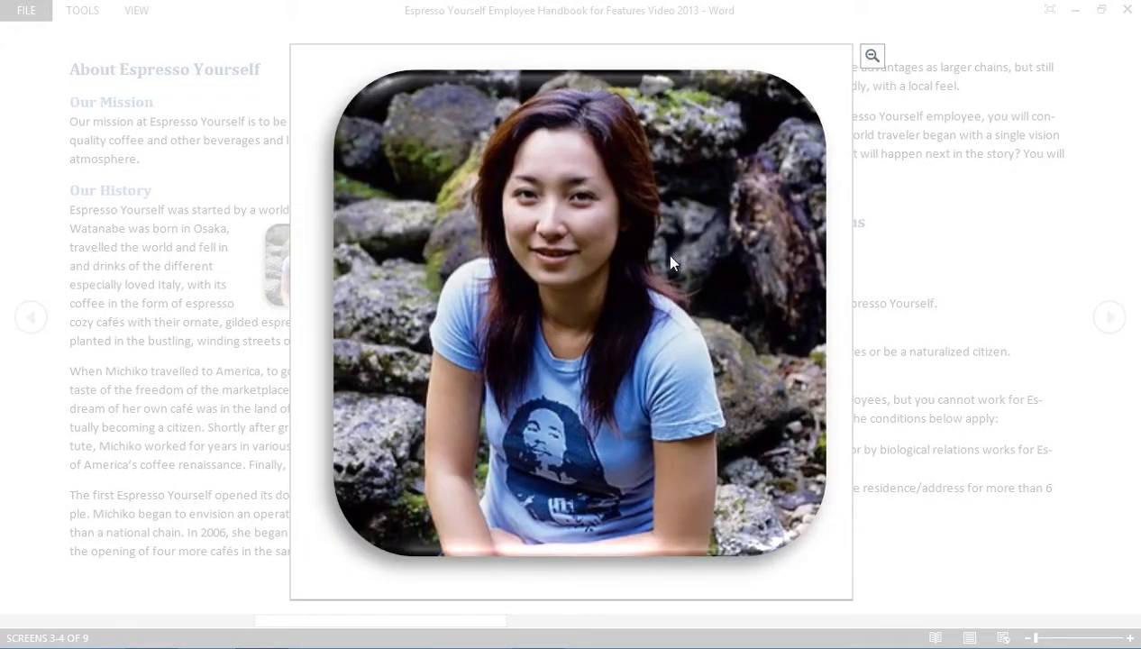
click(904, 273)
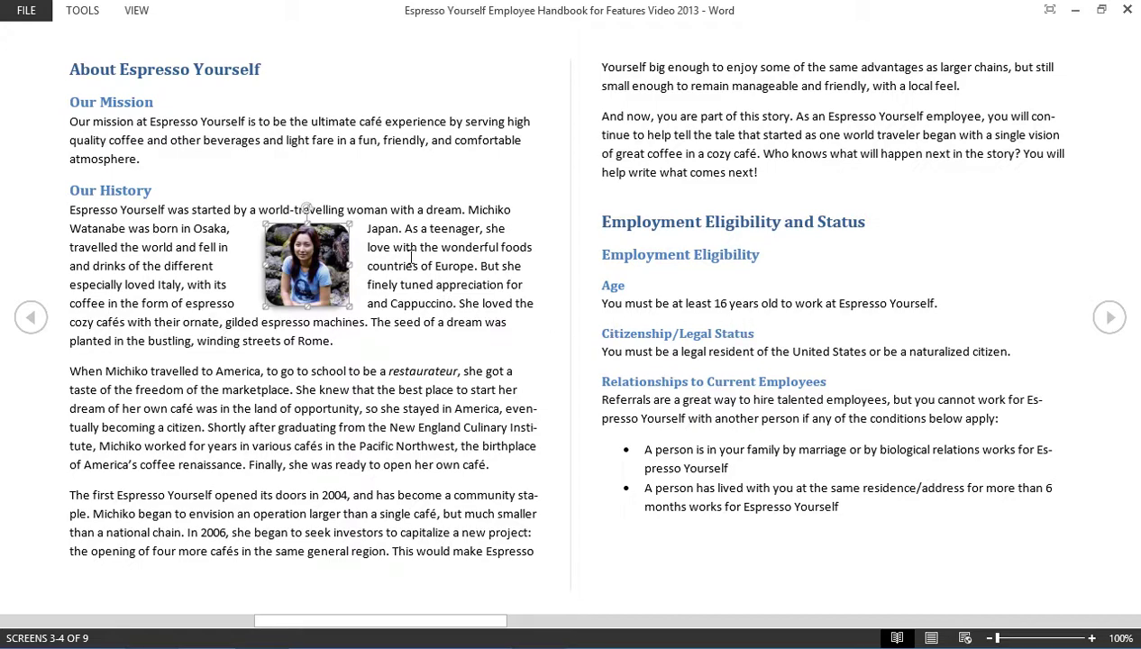
- Show the Navigation pane in Read Mode, visit pages 3 and 6 through their thumbnails, and close the pane
click(137, 13)
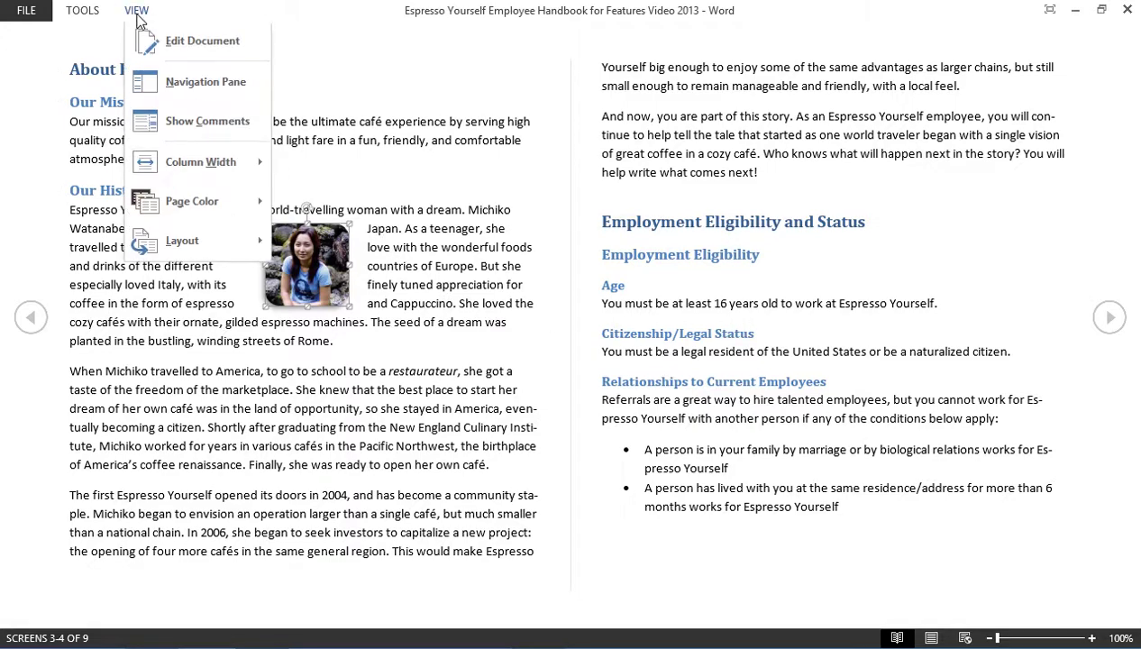
click(151, 94)
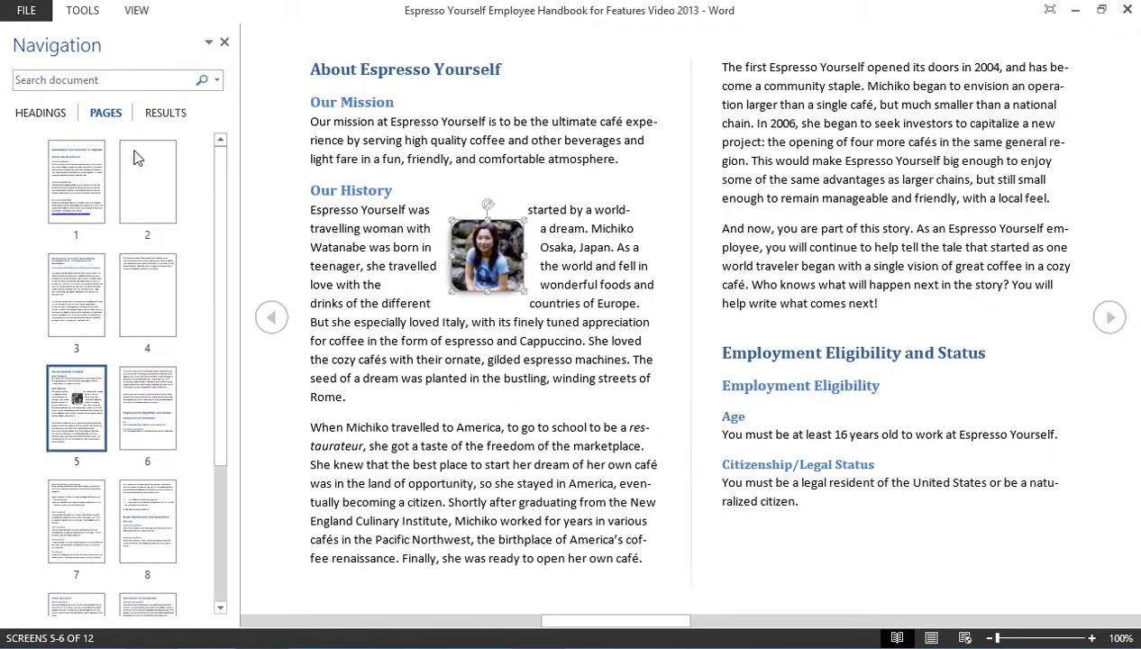
click(76, 302)
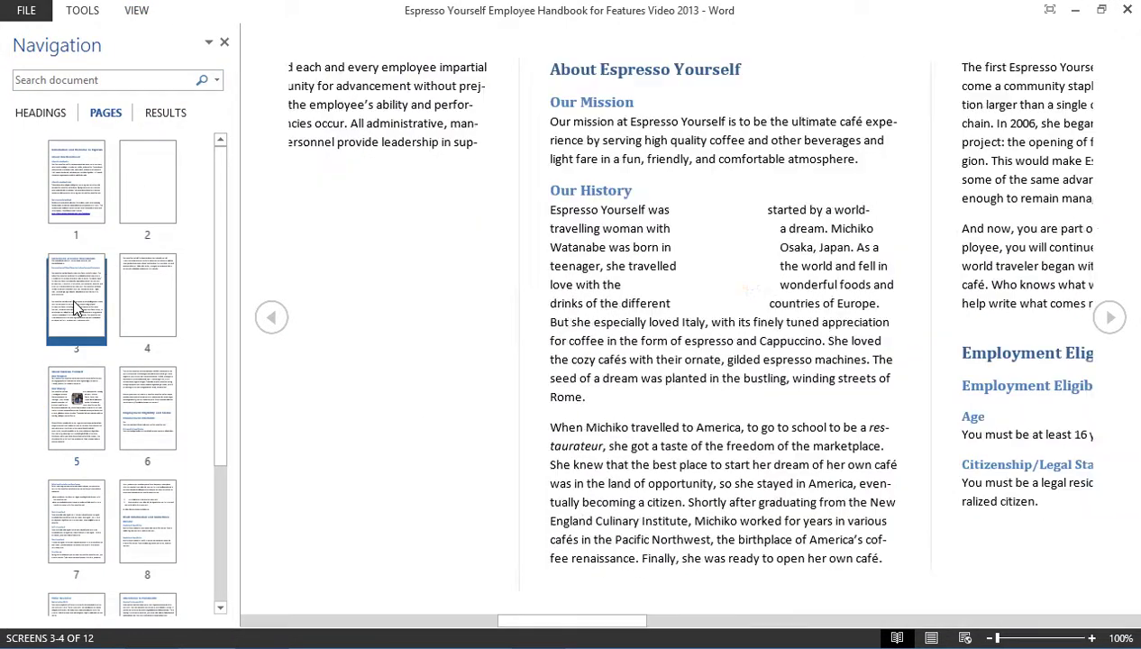
click(152, 410)
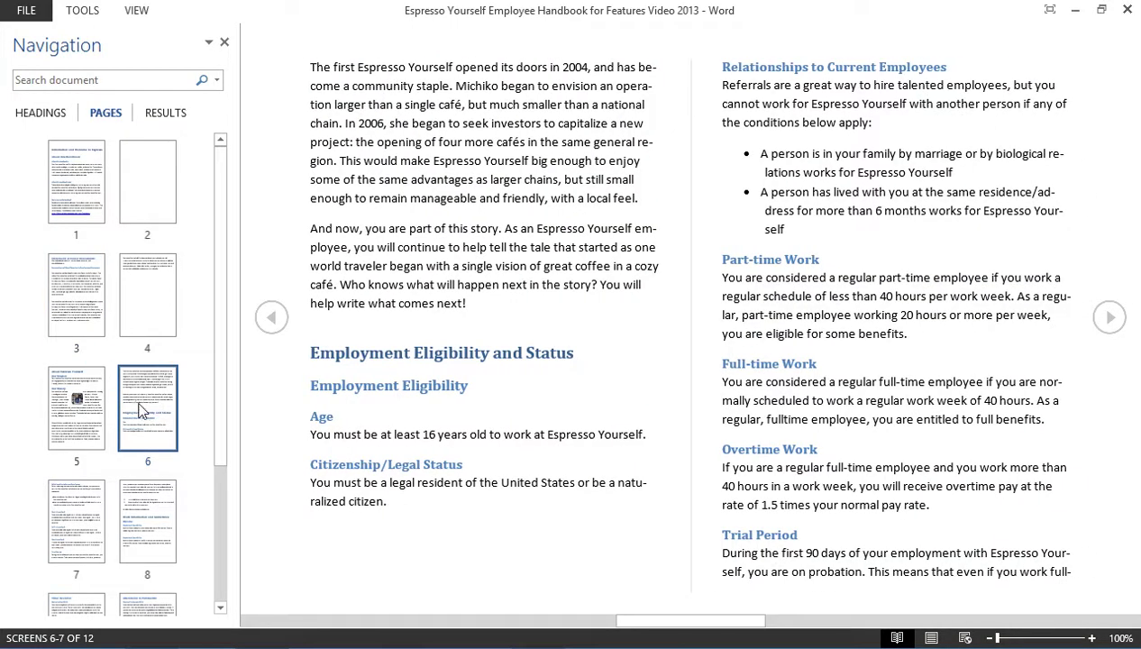
click(224, 42)
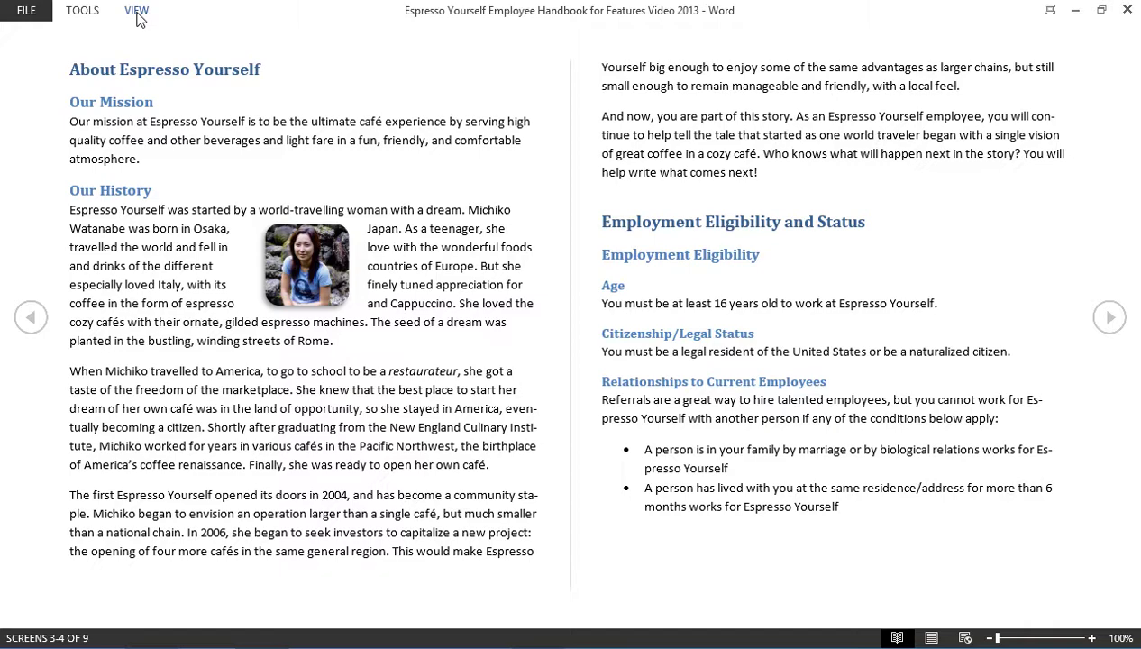
- Set the Read Mode page color to Sepia and switch the reading layout to Paper Layout
click(137, 12)
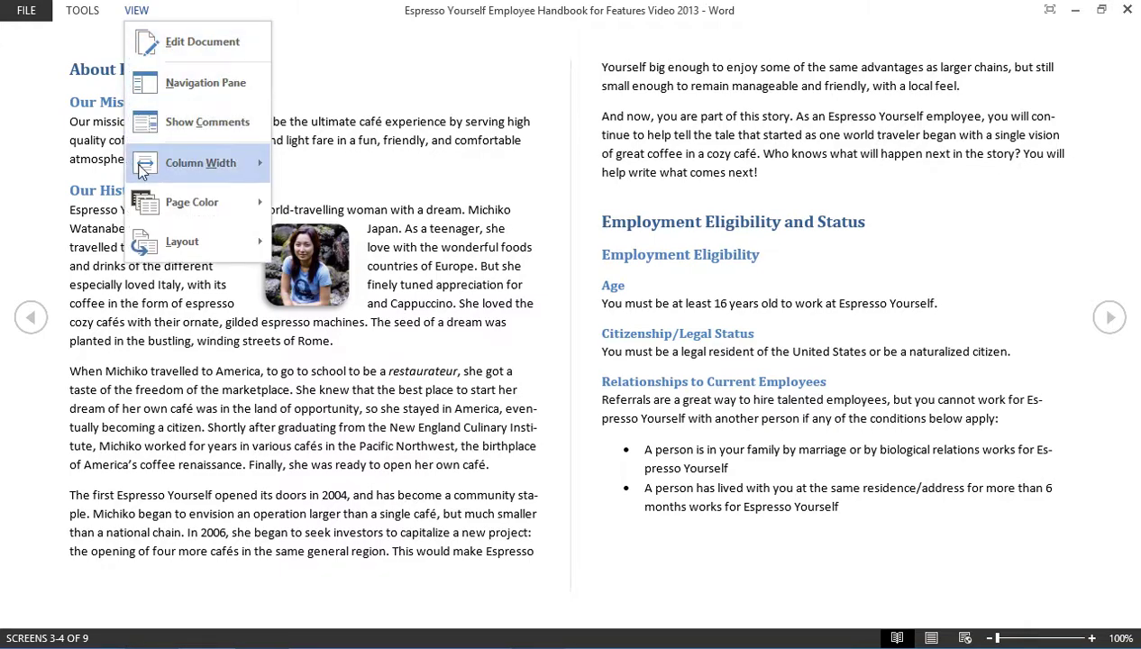
key(Escape)
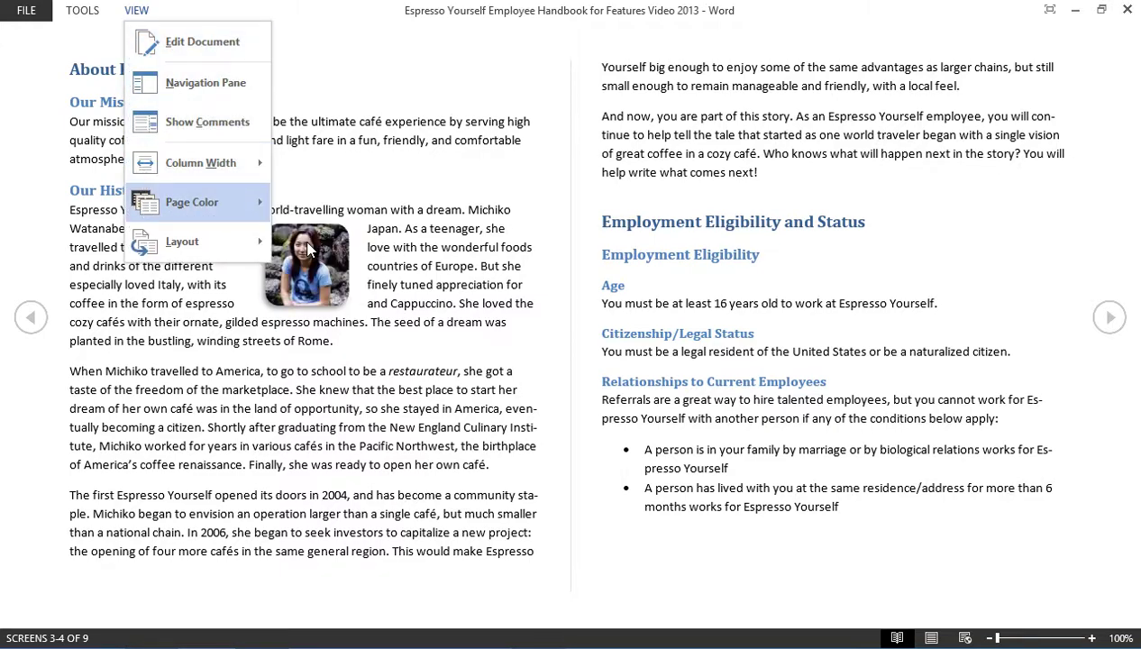
click(307, 249)
click(137, 11)
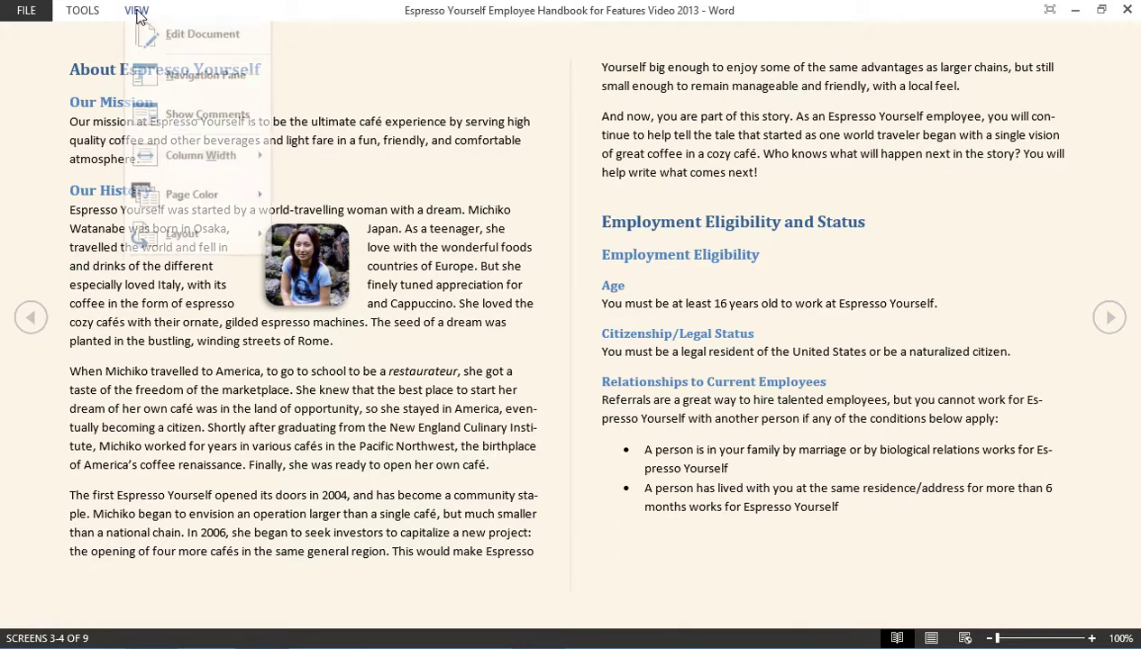
mouse_move(160, 257)
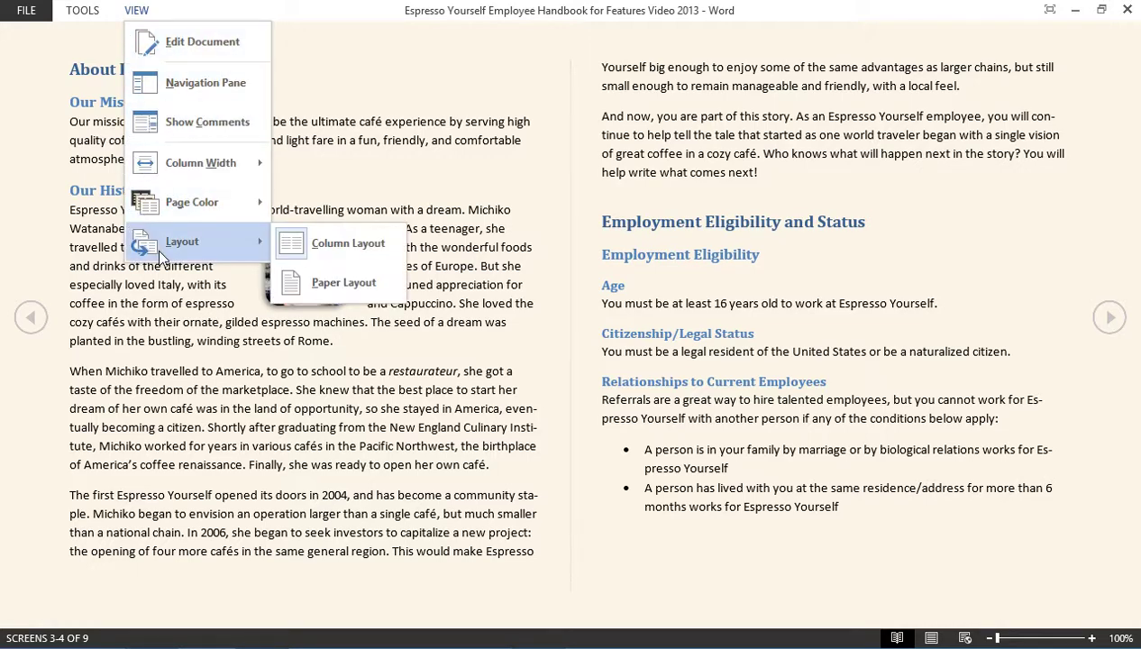
click(317, 294)
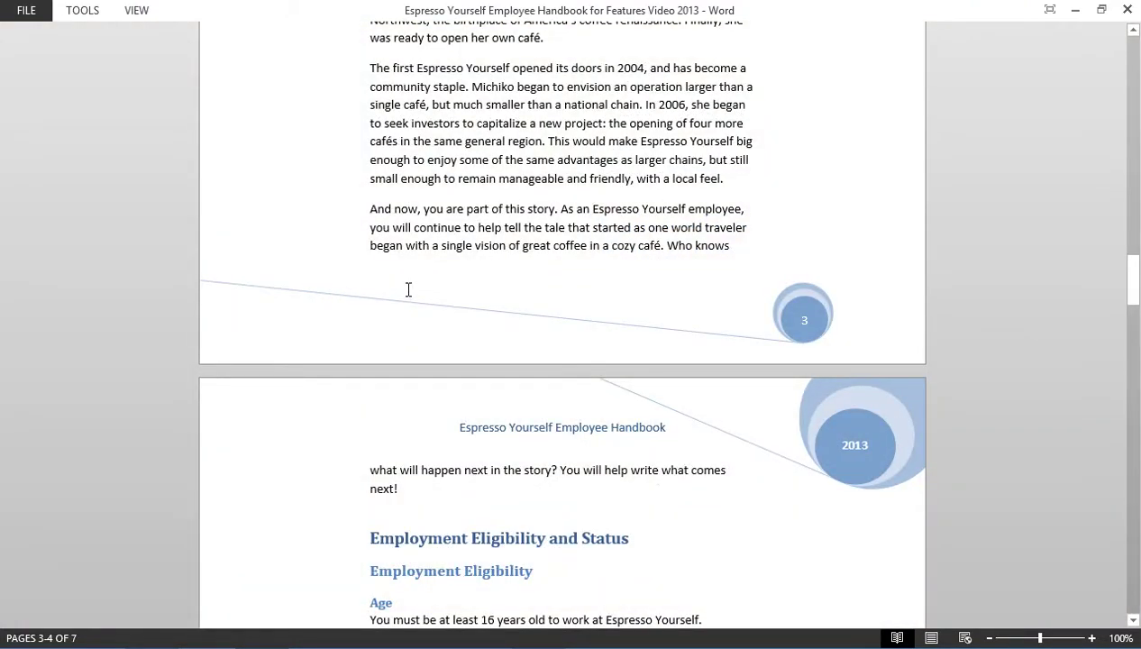
- At the handbook's end in Print Layout, view the available sources for inserting online pictures and online video
click(932, 638)
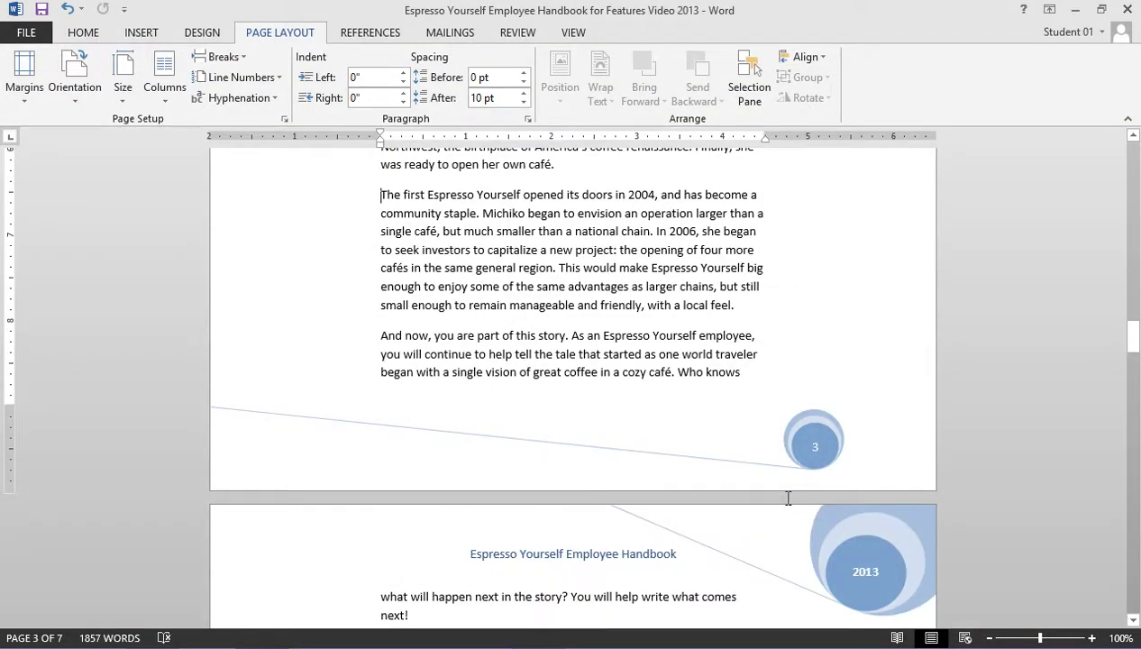
key(ctrl+End)
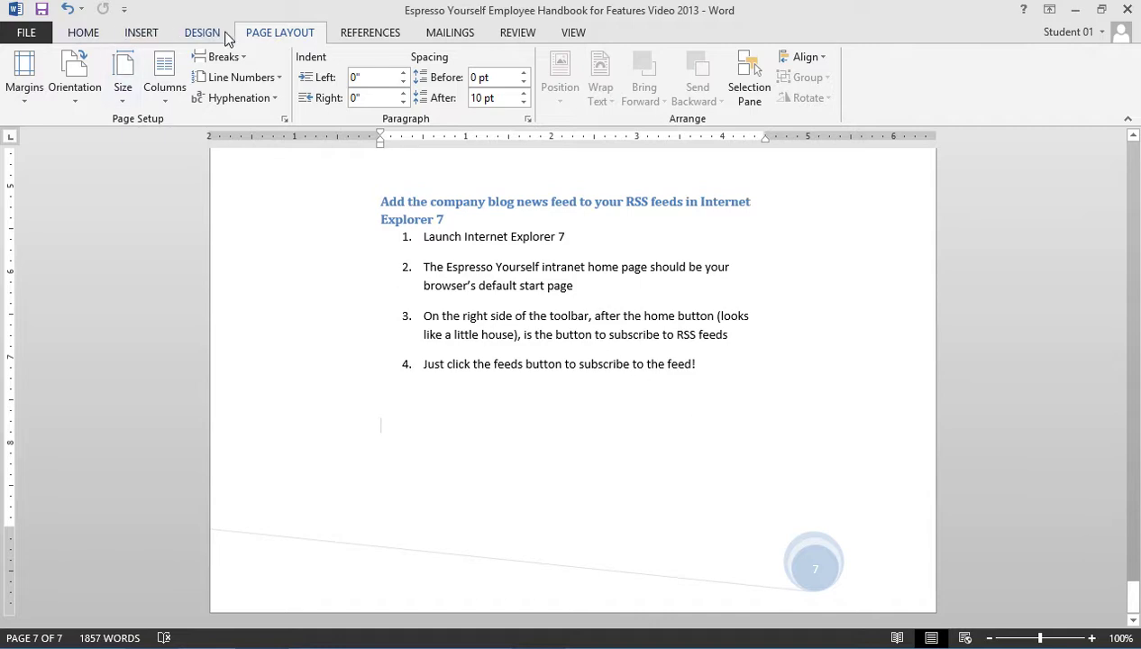
click(144, 33)
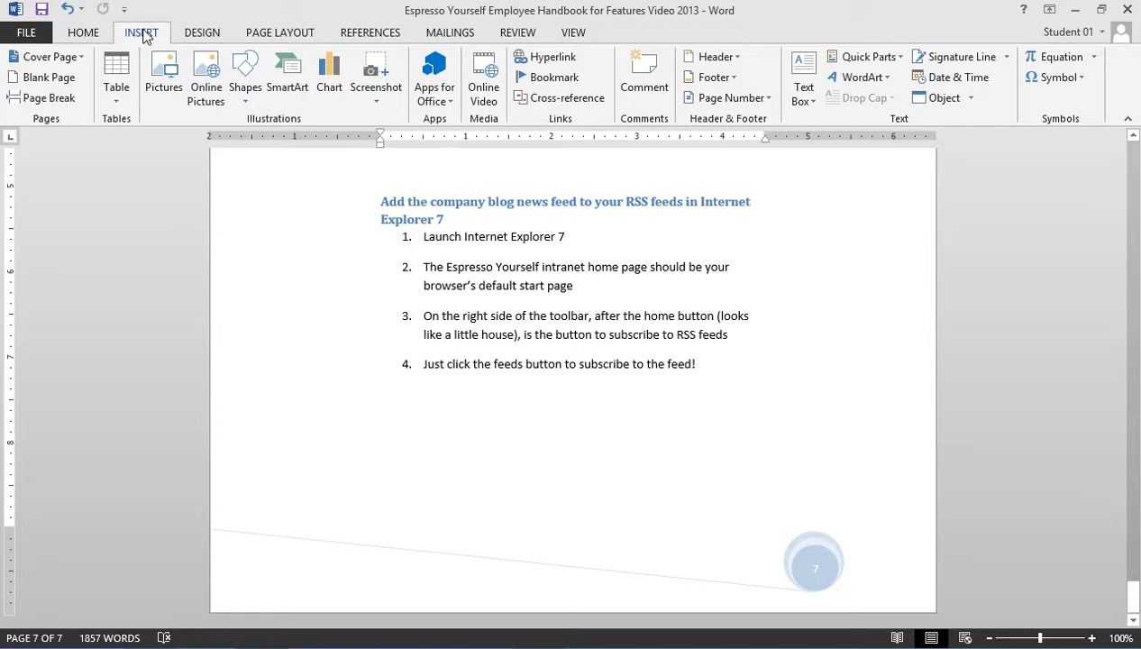
click(209, 104)
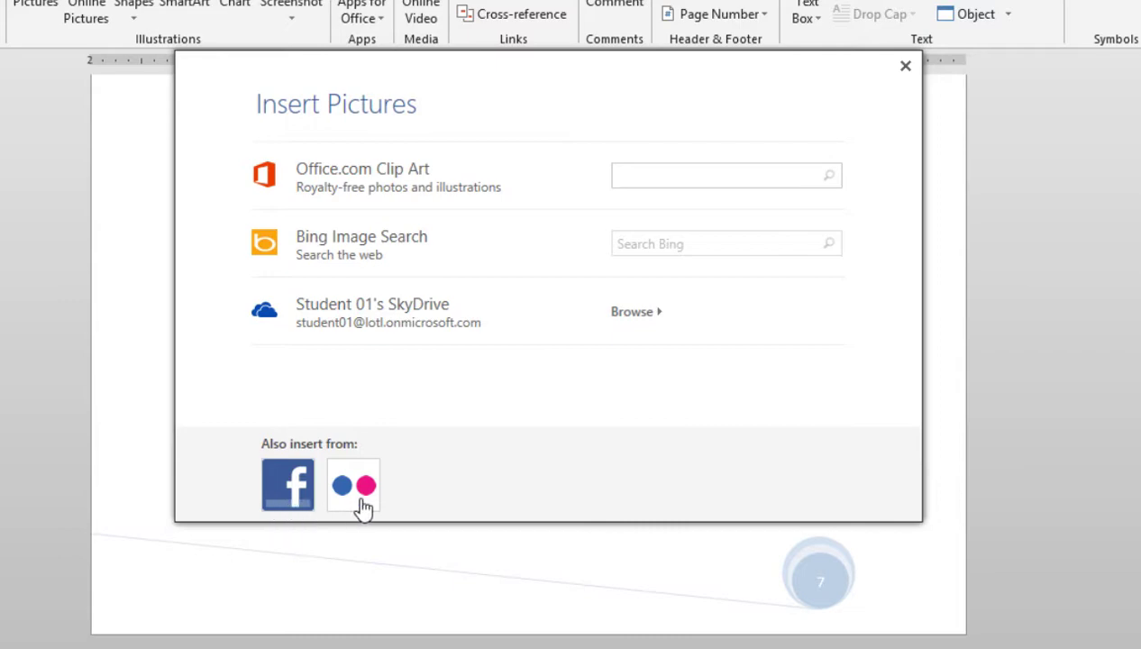
click(904, 66)
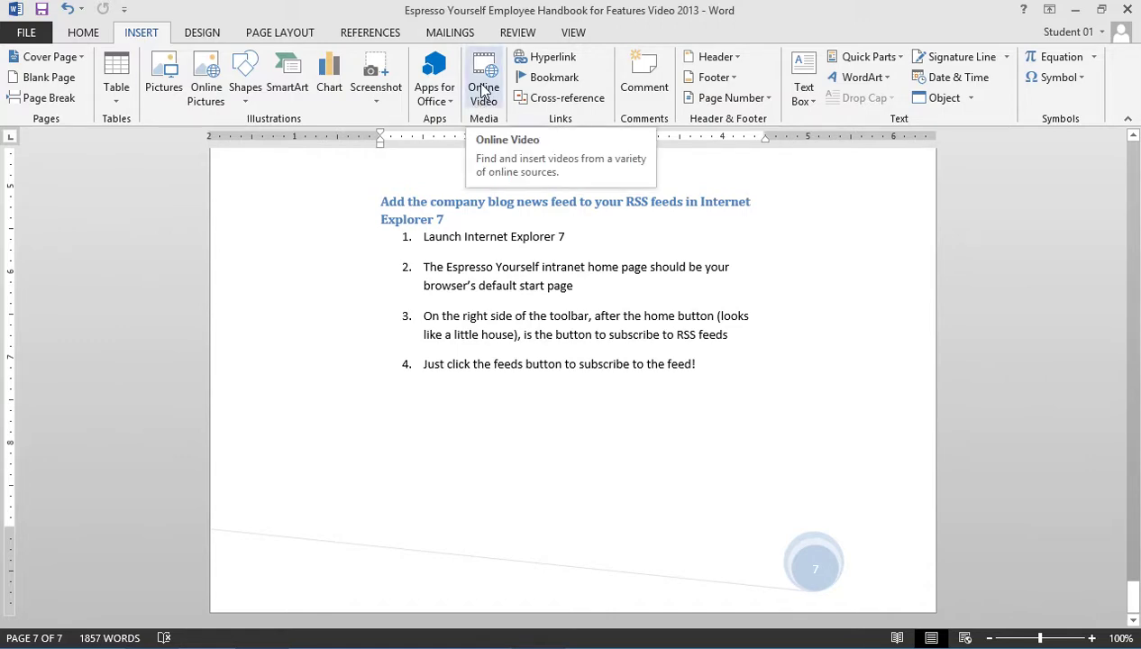
click(483, 90)
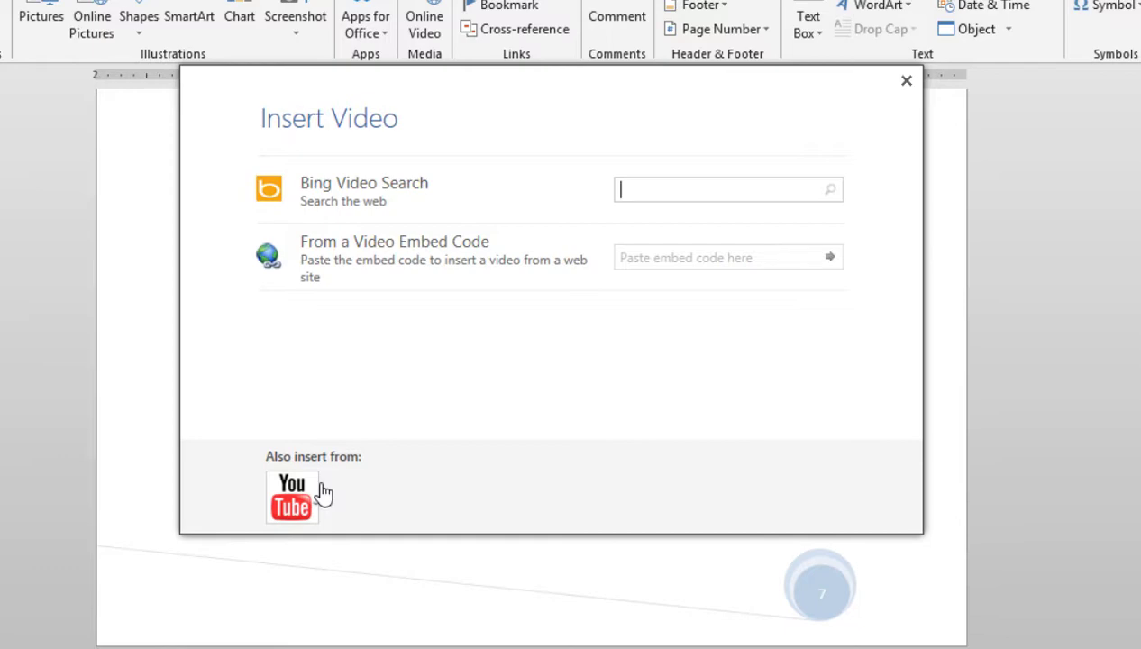
click(892, 120)
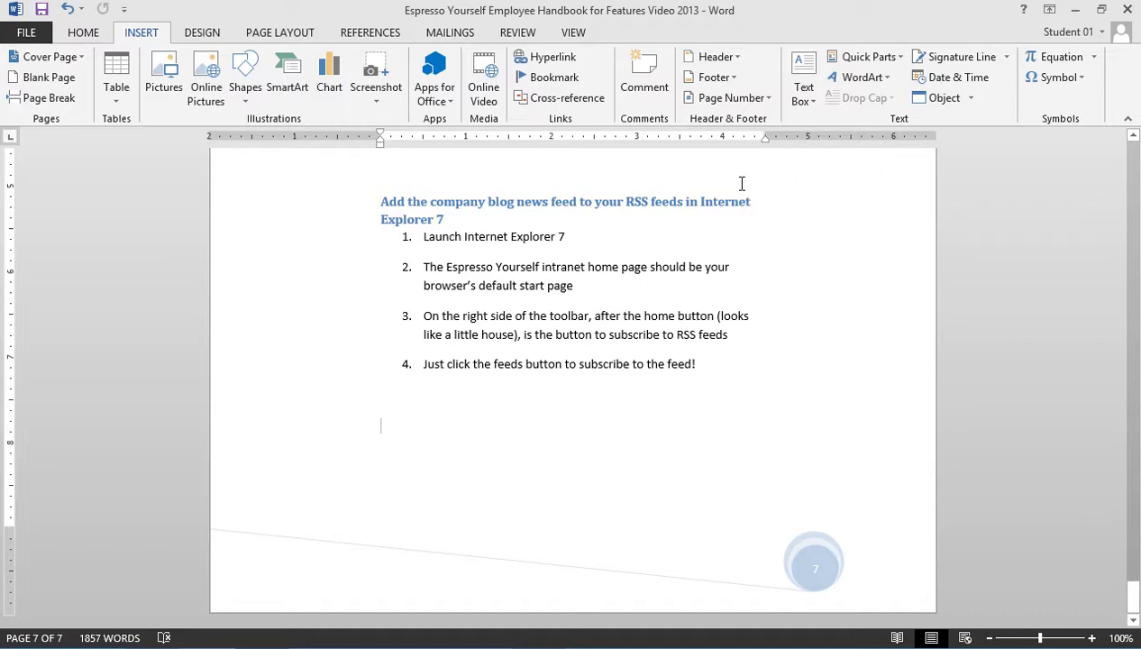
- Examine the locations offered for saving the handbook, and display the recent documents available for opening
click(24, 34)
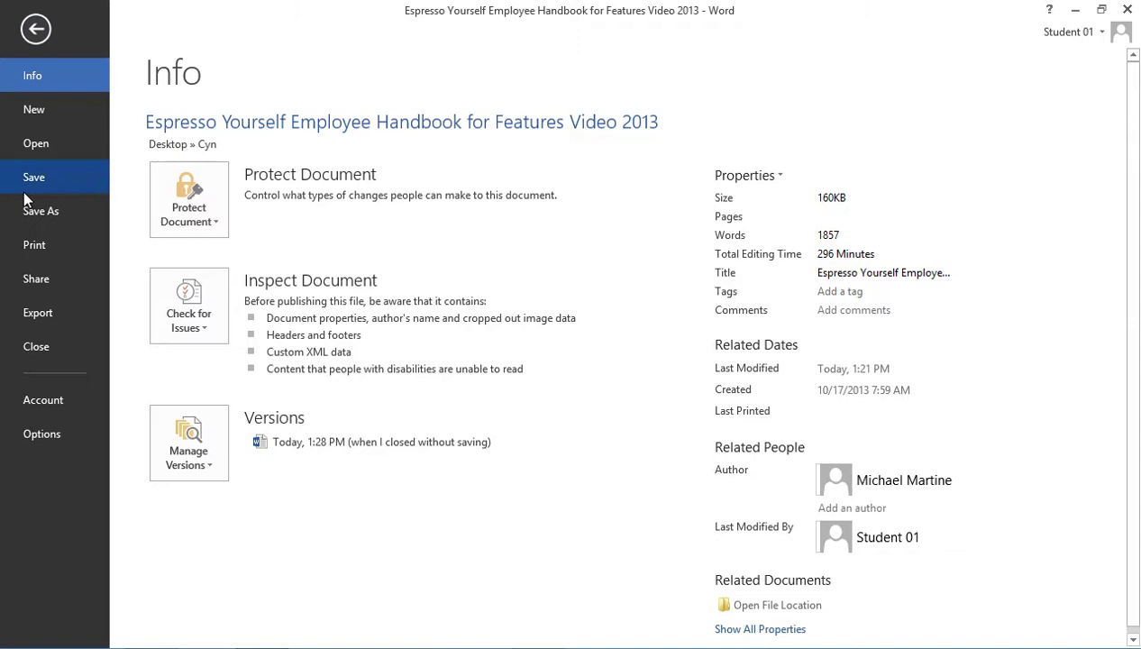
click(49, 216)
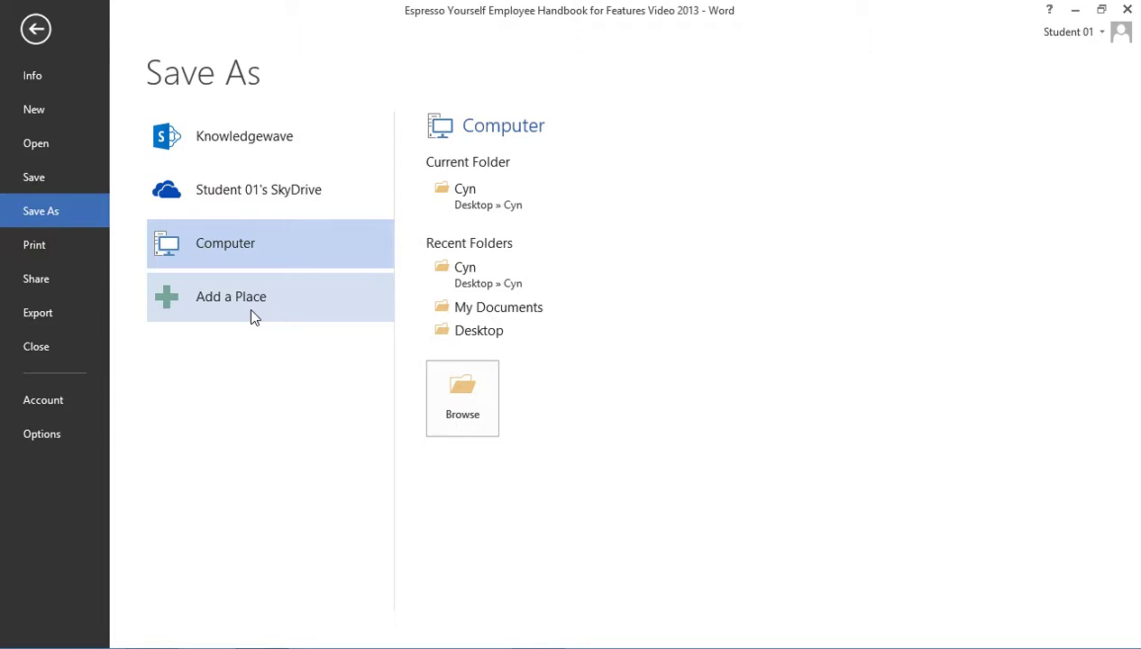
click(39, 146)
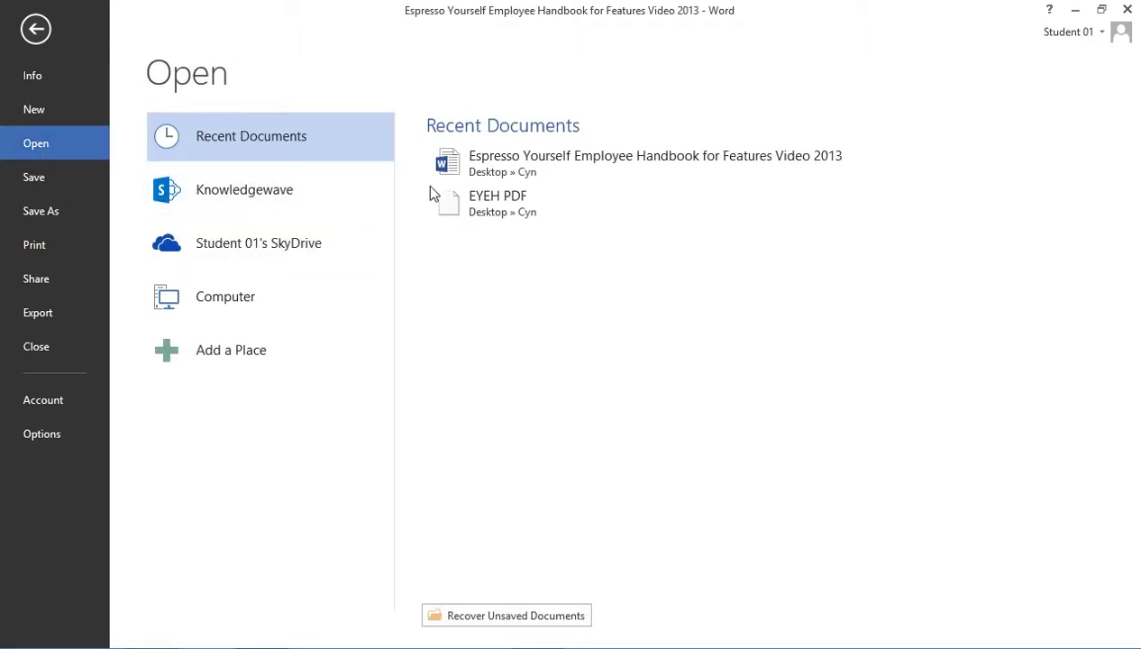
- Open the recent file EYEH PDF as an editable Word document and color the heading "Introduction and Welcome to Espresso Yourself" red
click(497, 208)
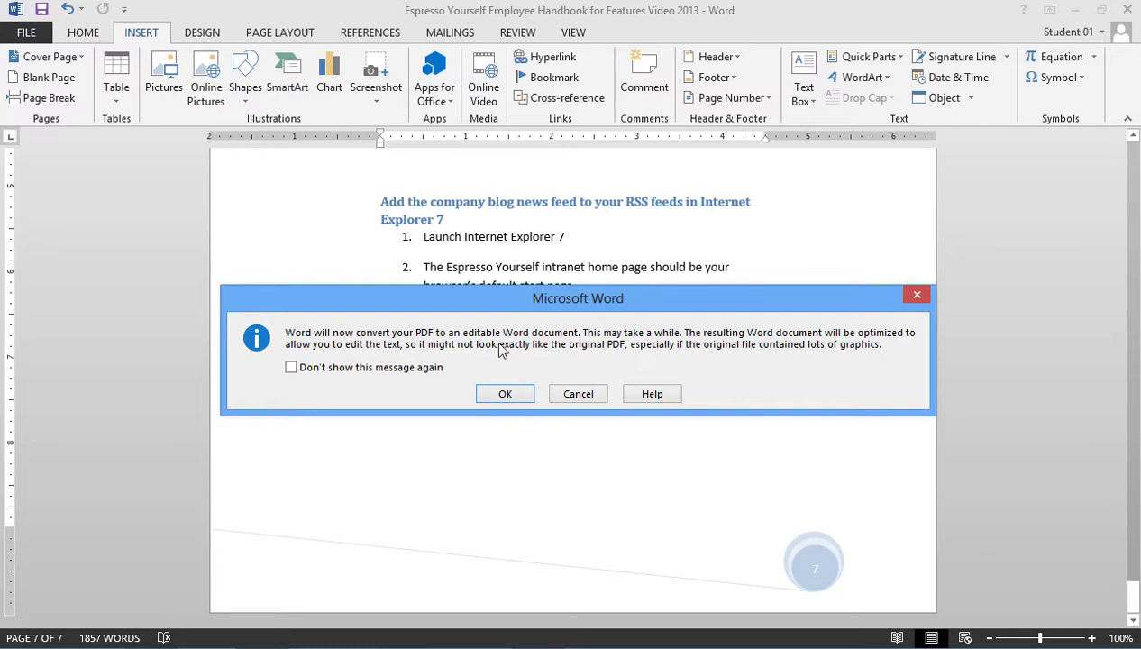
click(511, 397)
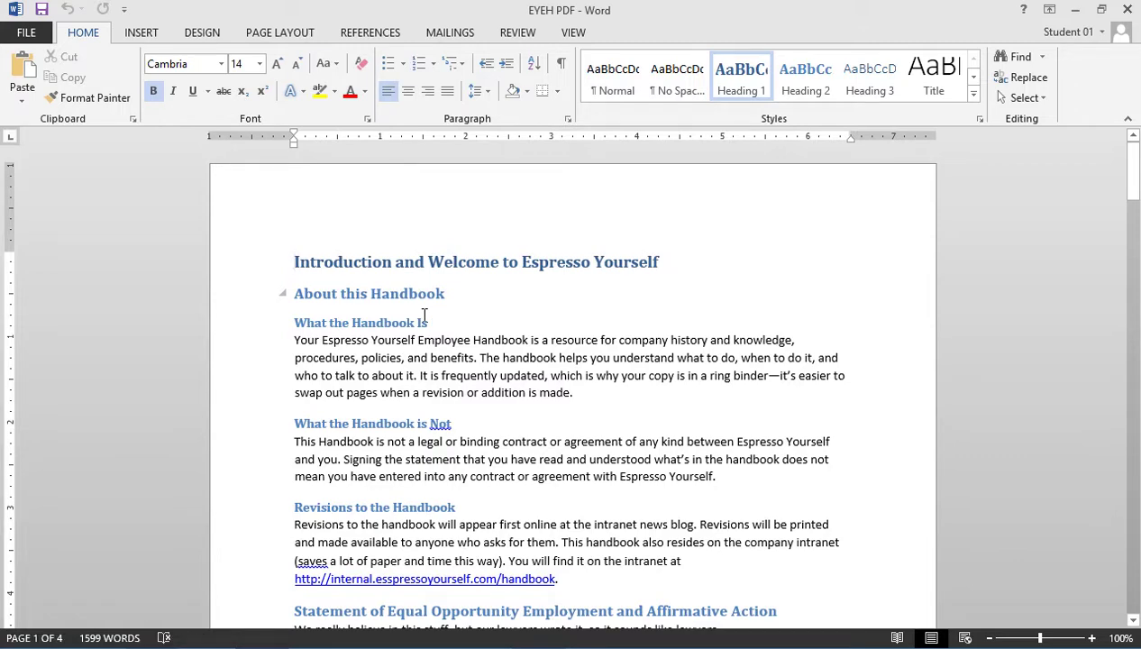
click(255, 271)
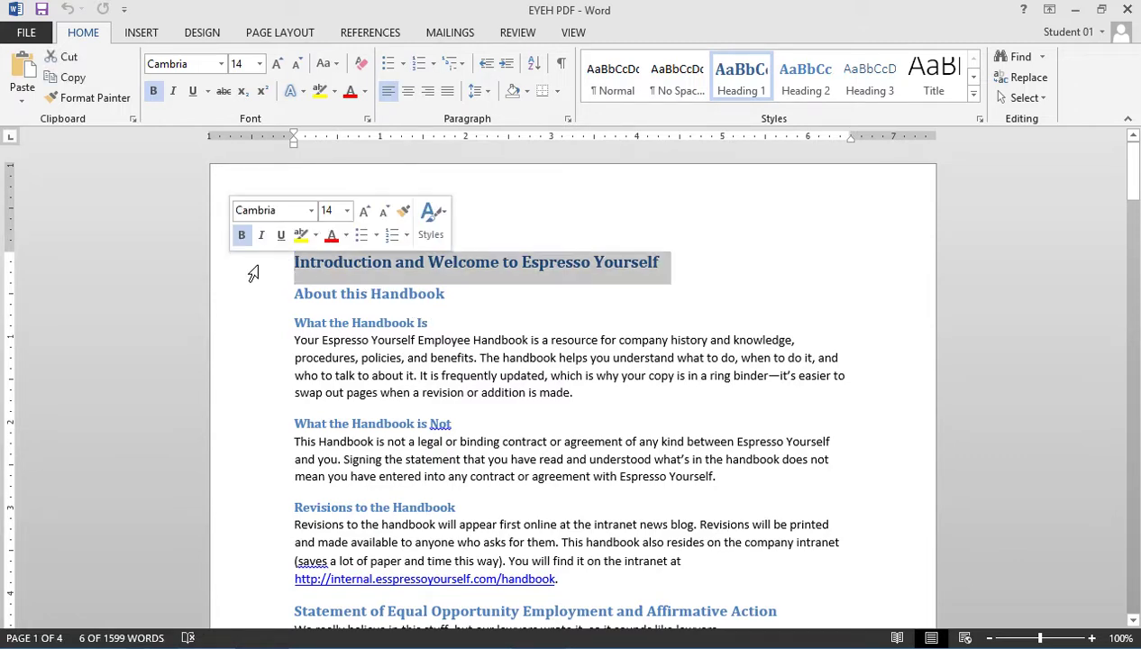
click(332, 234)
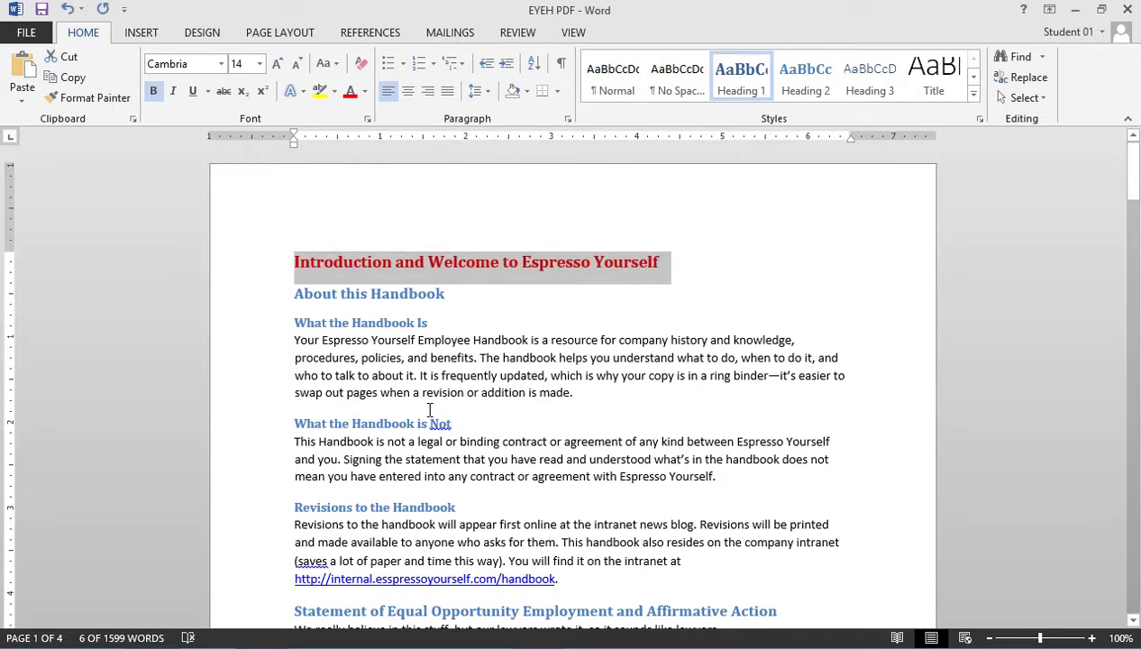
- View the locations offered for saving the converted PDF document, and display its export options
click(23, 36)
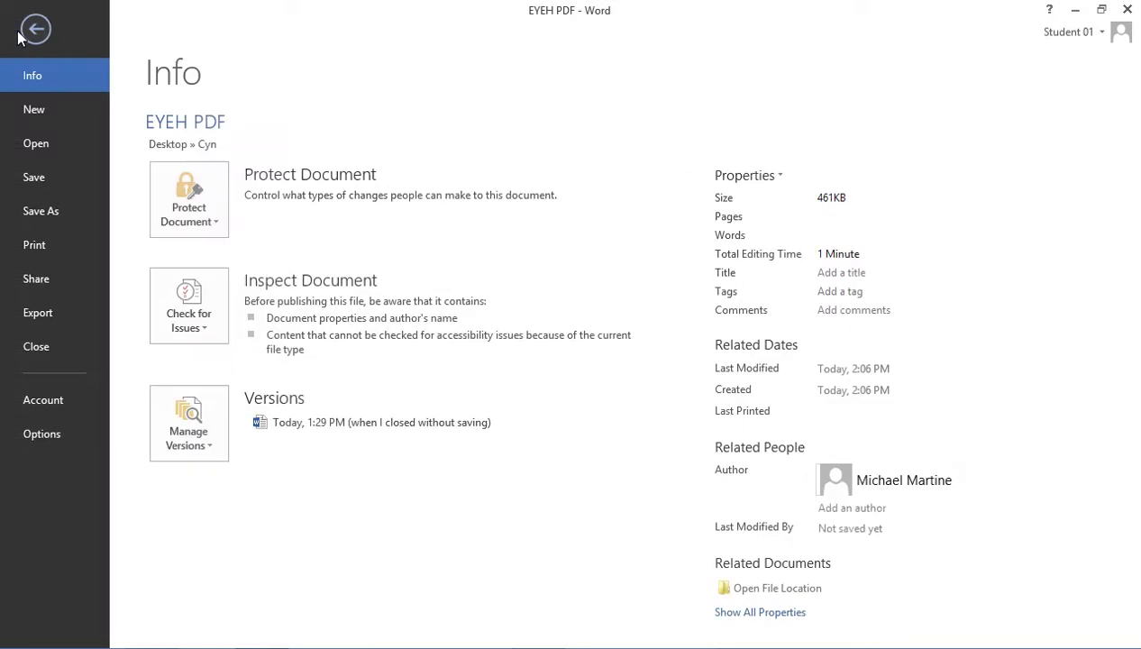
click(48, 209)
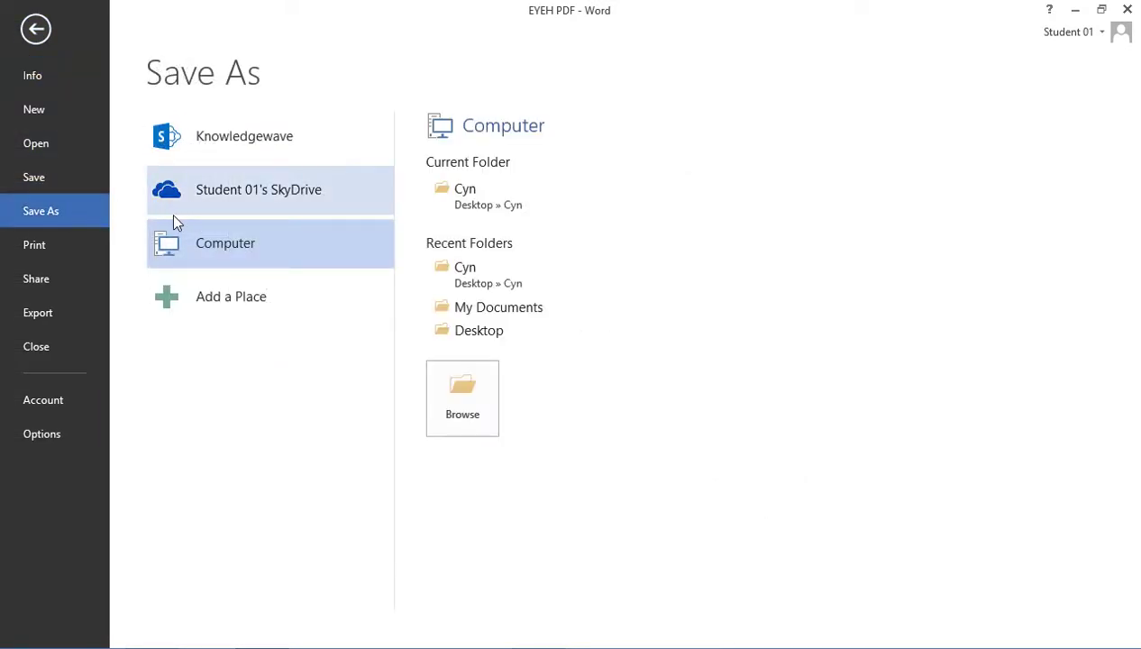
click(41, 315)
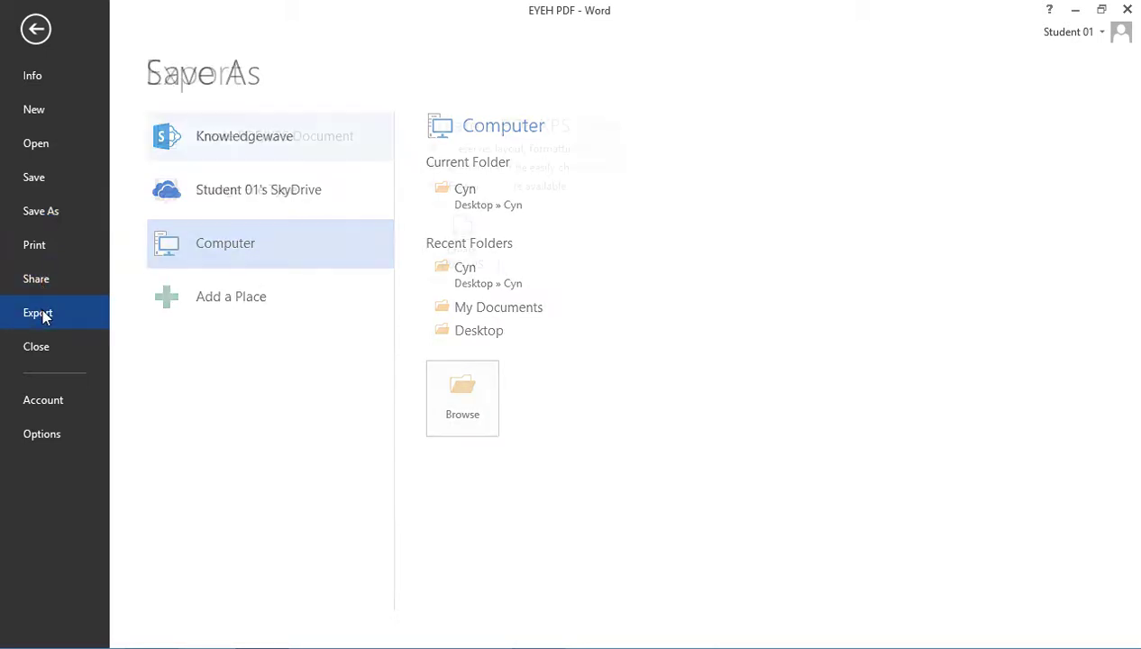